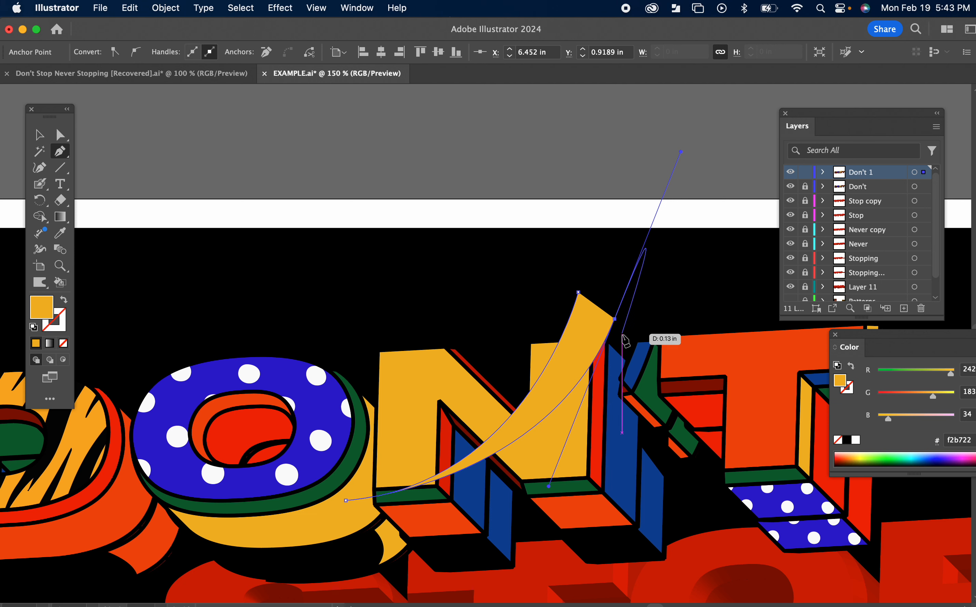
Step: Close and delete the curved yellow band drawn across the N
{"action": "left_click", "coordinate": [614, 319]}
{"action": "left_click", "coordinate": [584, 294]}
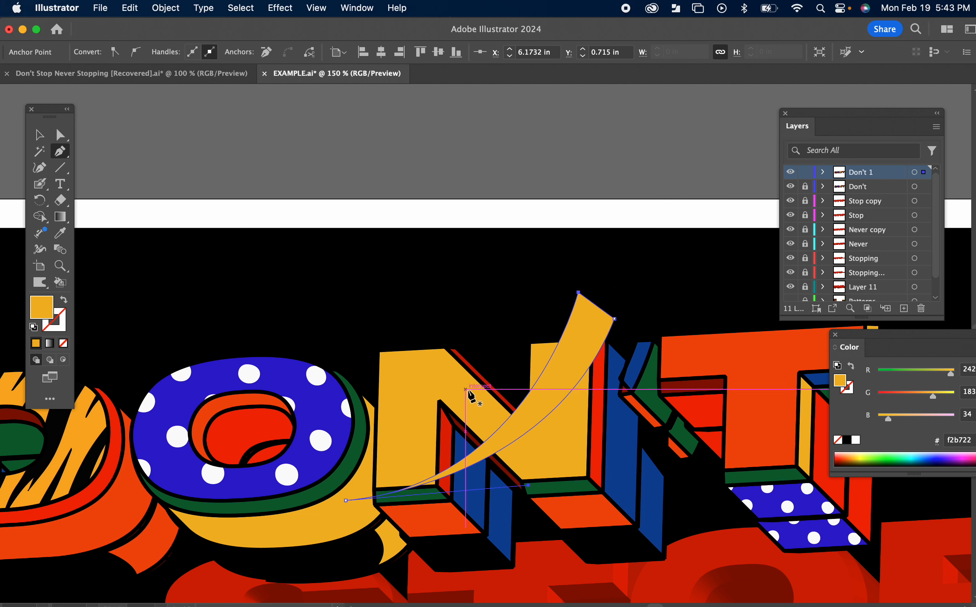
{"action": "key", "text": "backslash"}
{"action": "key", "text": "Delete"}
{"action": "key", "text": "Delete"}
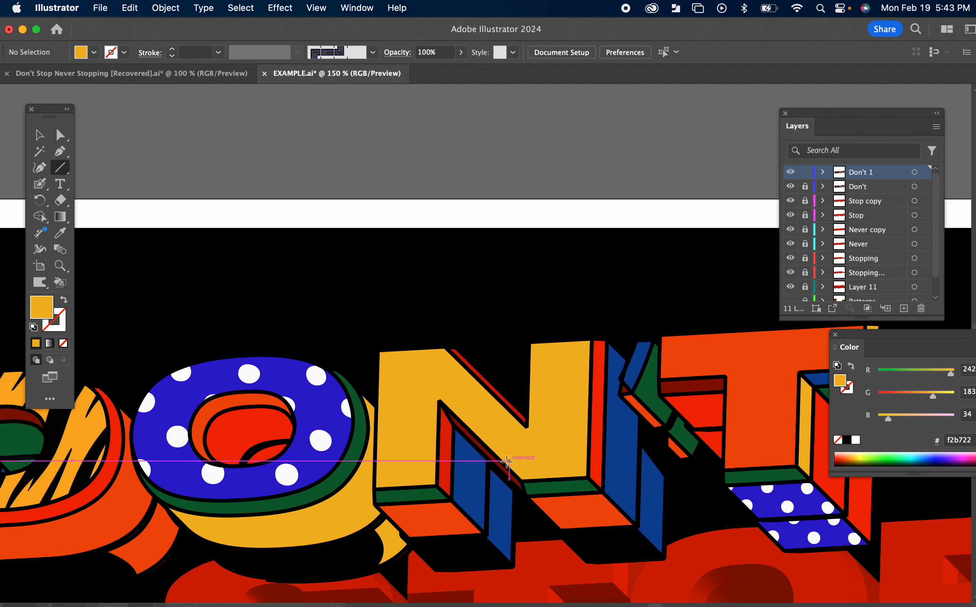
Step: Draw a straight, closed diagonal band with the Pen tool from above the N's upper-right corner to below its lower-left corner
{"action": "scroll", "coordinate": [506, 458], "scroll_direction": "down", "scroll_amount": 3}
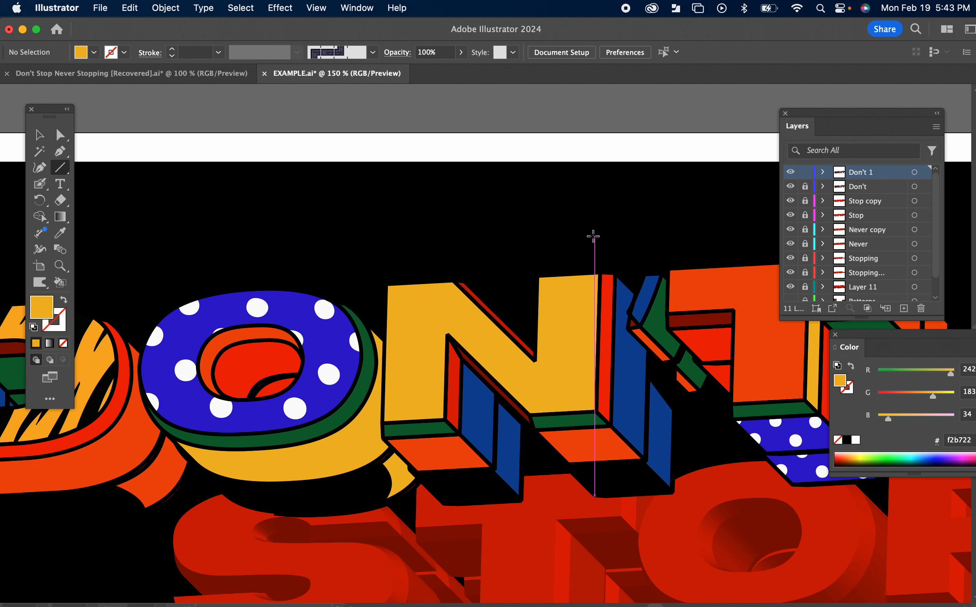
{"action": "left_click", "coordinate": [64, 149]}
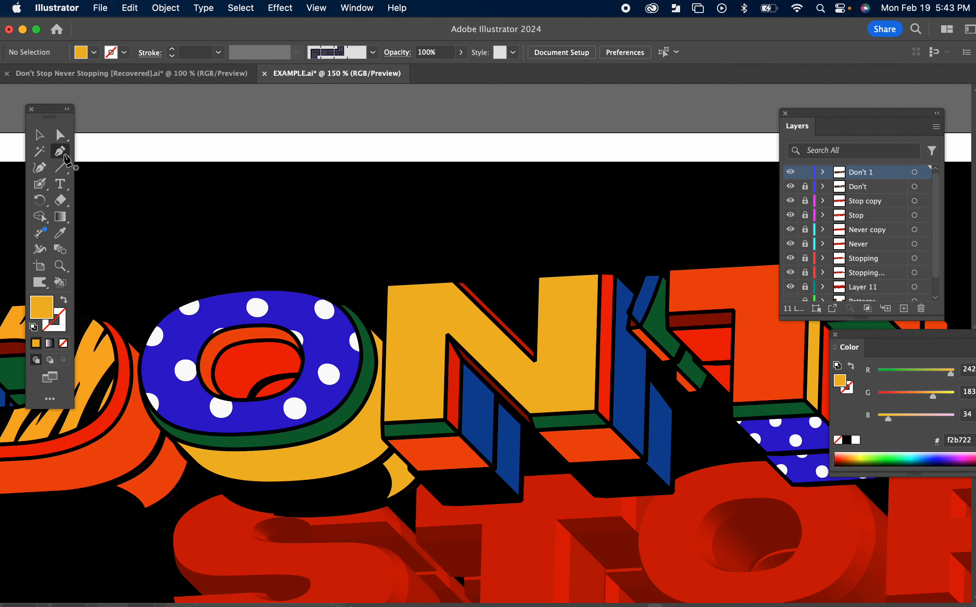
{"action": "scroll", "coordinate": [593, 237], "scroll_direction": "down", "scroll_amount": 1}
{"action": "scroll", "coordinate": [593, 221], "scroll_direction": "down", "scroll_amount": 1}
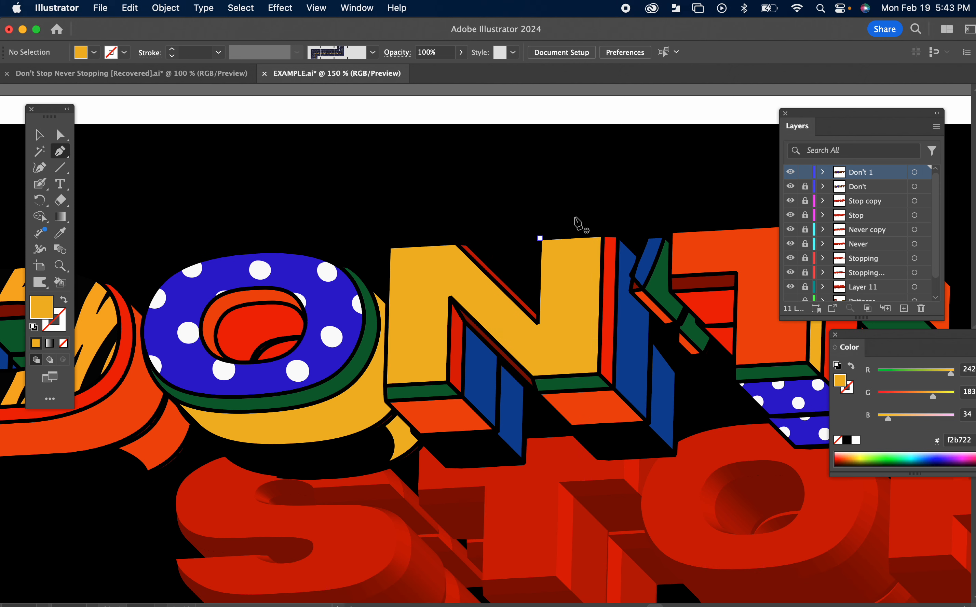
{"action": "left_click", "coordinate": [602, 202]}
{"action": "left_click", "coordinate": [360, 434]}
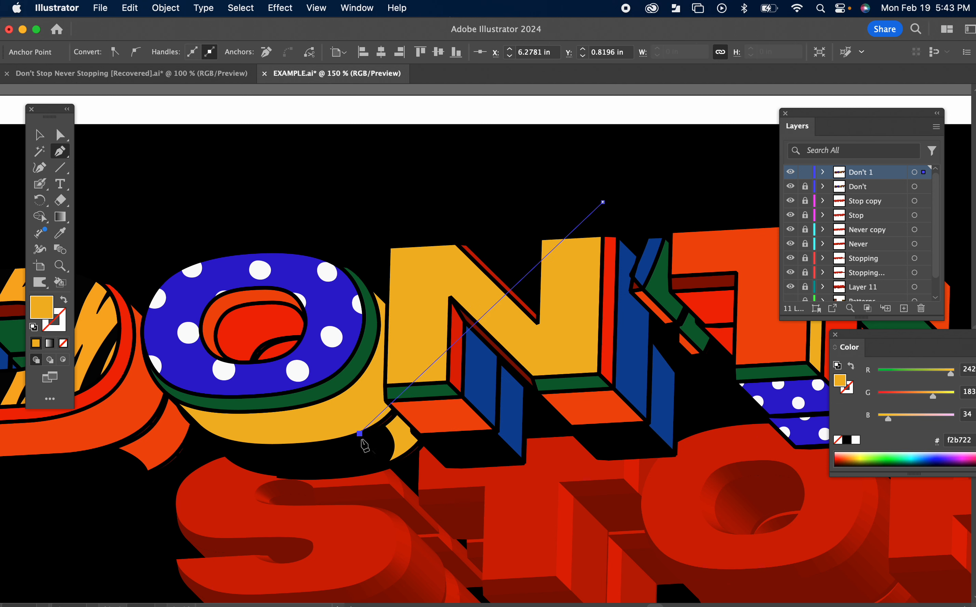
{"action": "left_click", "coordinate": [389, 457]}
{"action": "left_click", "coordinate": [629, 221]}
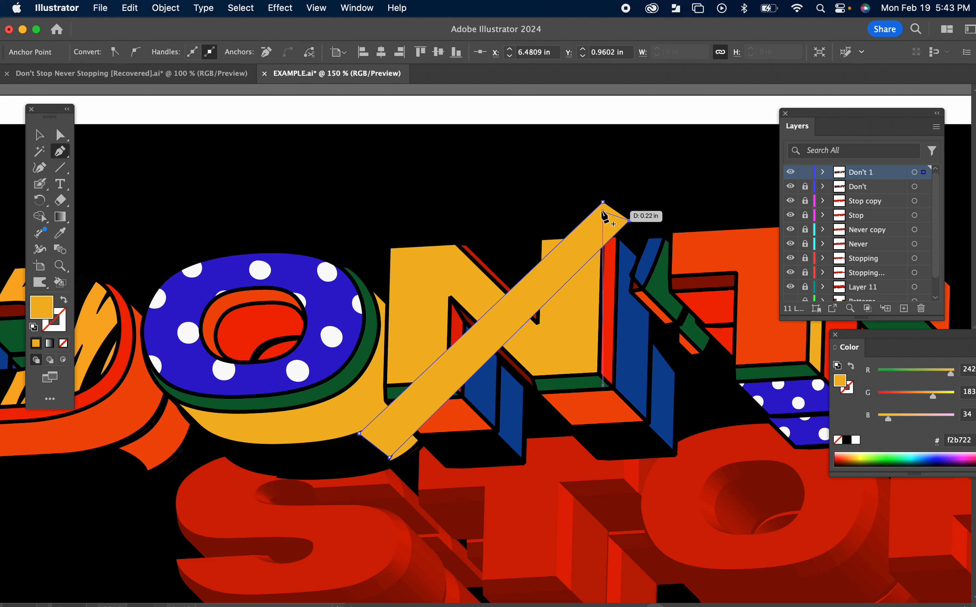
{"action": "left_click", "coordinate": [602, 202]}
Step: Separate the three areas where the diagonal band overlaps the N's yellow face using Shape Builder on both objects
{"action": "left_click", "coordinate": [40, 136]}
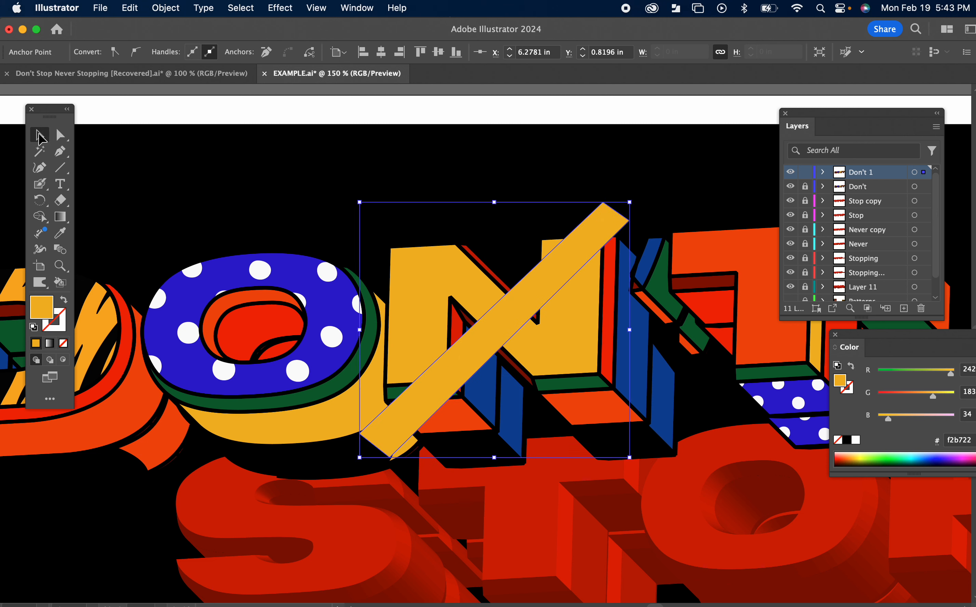
{"action": "left_click", "coordinate": [261, 140]}
{"action": "left_click", "coordinate": [429, 271]}
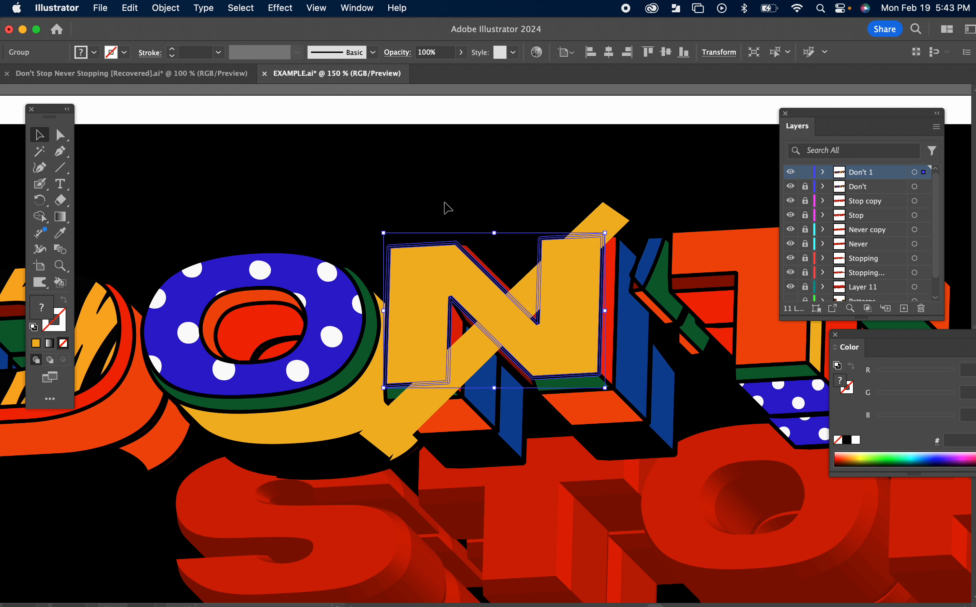
{"action": "left_click", "coordinate": [443, 185]}
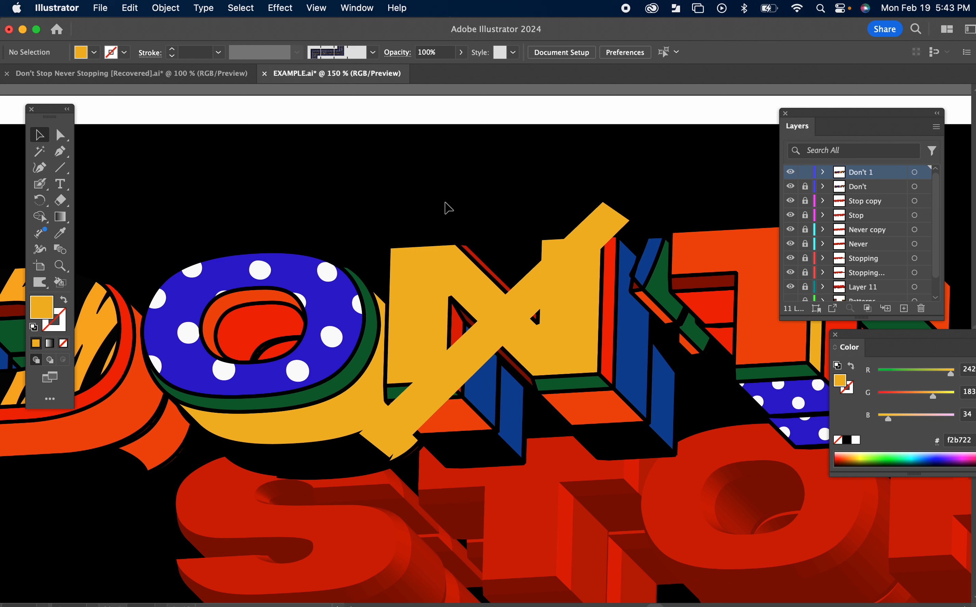
{"action": "left_click", "coordinate": [414, 274]}
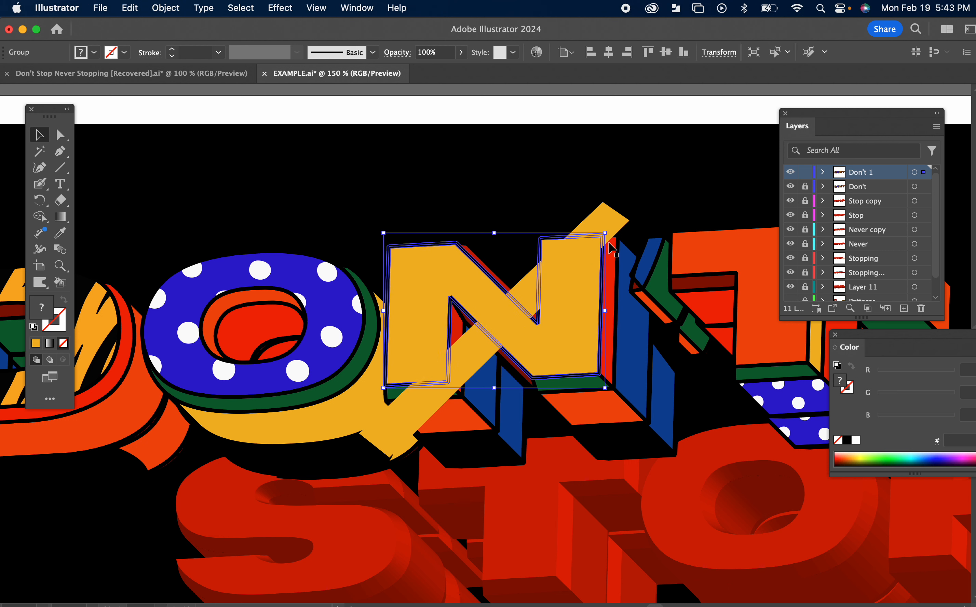
{"action": "left_click", "coordinate": [617, 225], "text": "shift"}
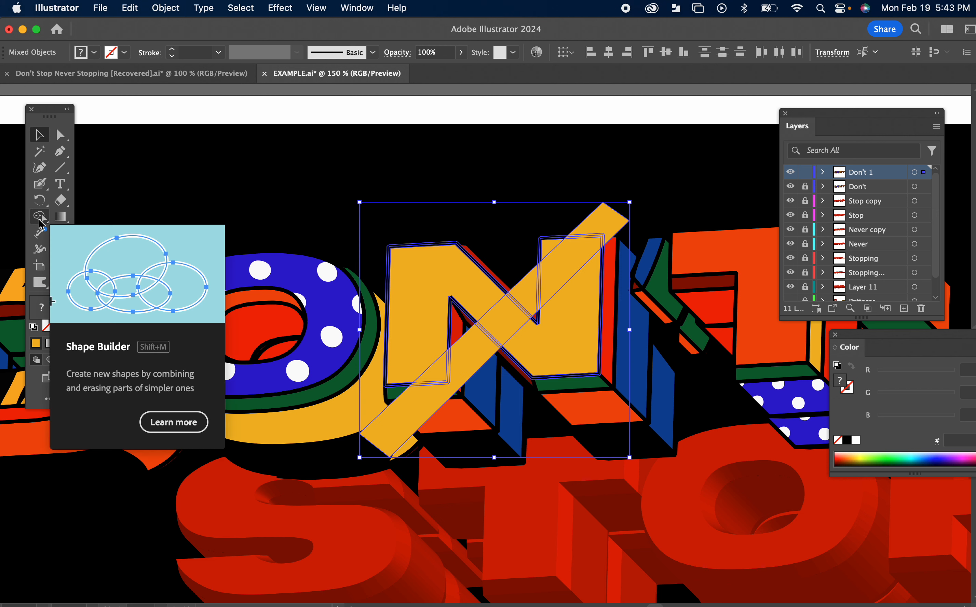
{"action": "left_click", "coordinate": [41, 222]}
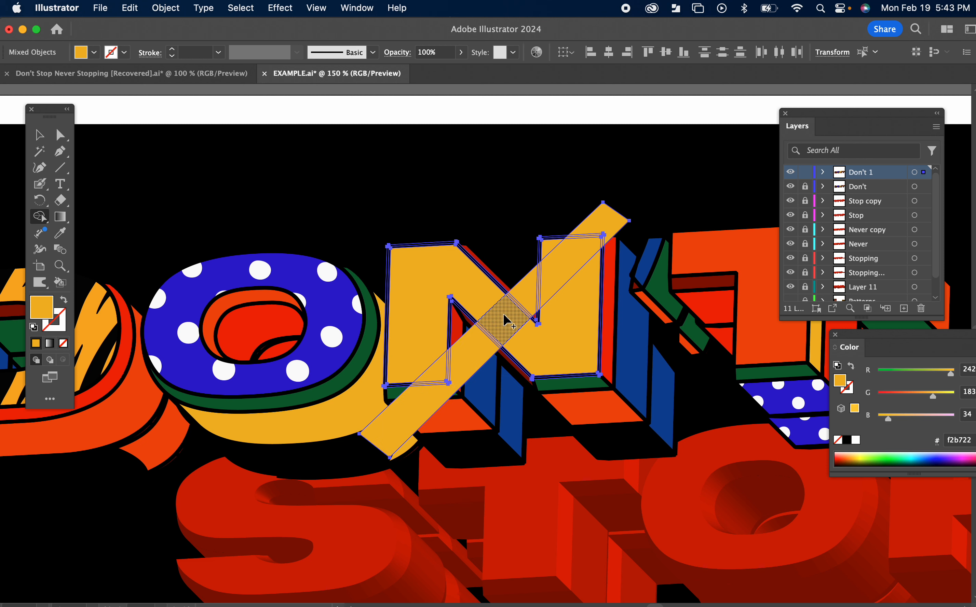
{"action": "left_click", "coordinate": [437, 380]}
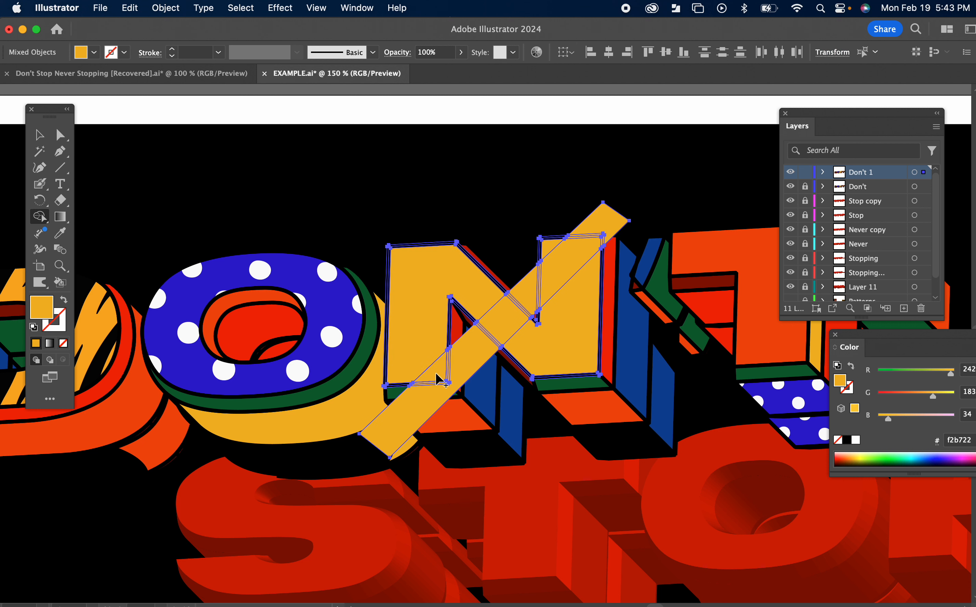
{"action": "left_click", "coordinate": [509, 322]}
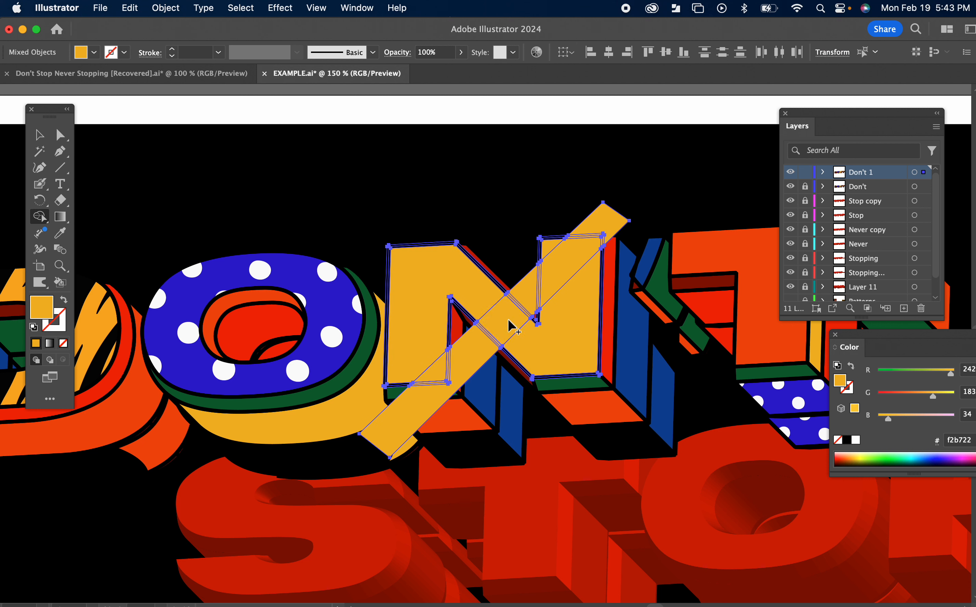
{"action": "left_click", "coordinate": [570, 265]}
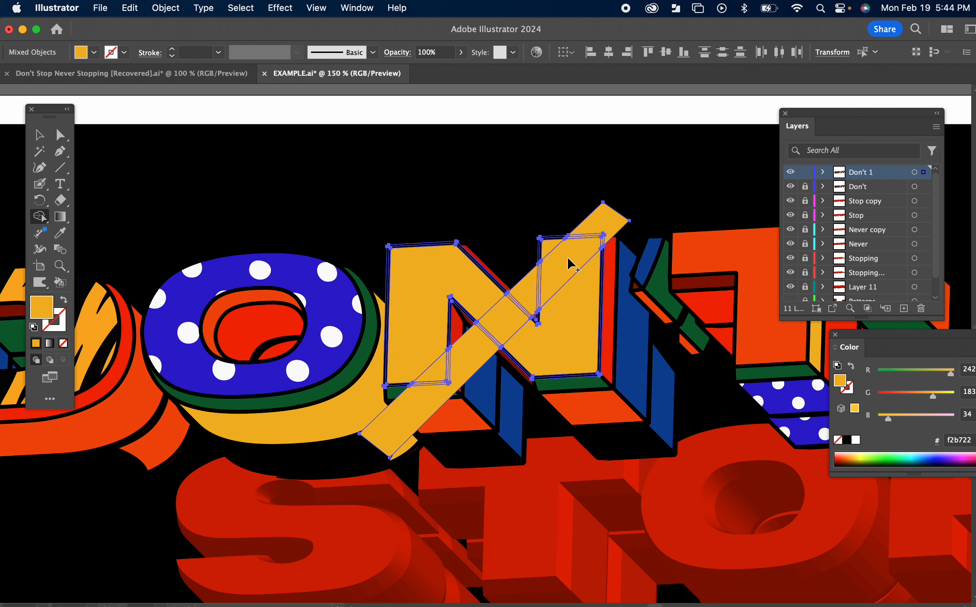
Step: Delete the leftover parts of the diagonal band outside the N's face, keeping the three overlap pieces
{"action": "left_click", "coordinate": [39, 137]}
{"action": "left_click", "coordinate": [321, 170]}
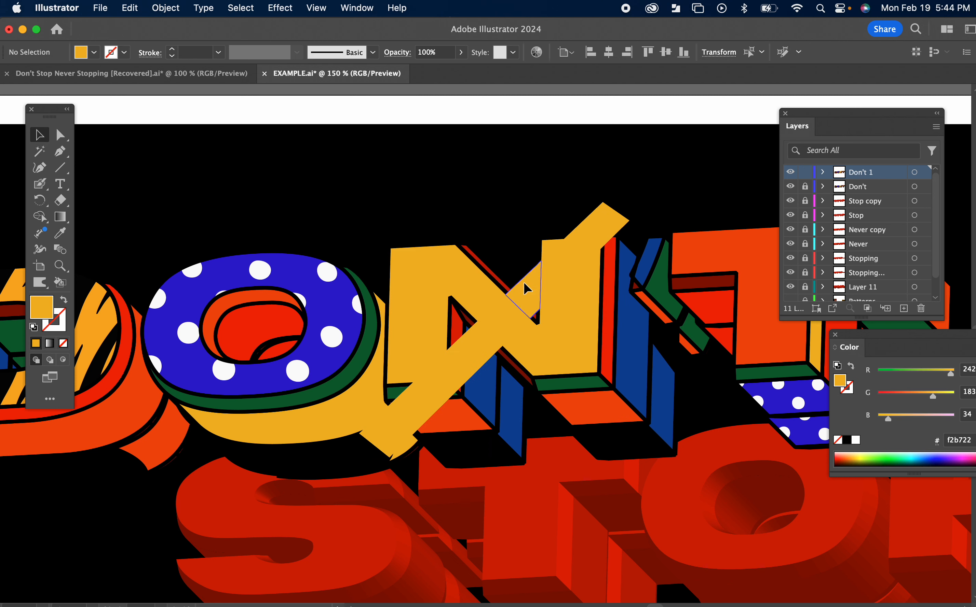
{"action": "left_click_drag", "start_coordinate": [618, 219], "coordinate": [474, 348]}
{"action": "key", "text": "Delete"}
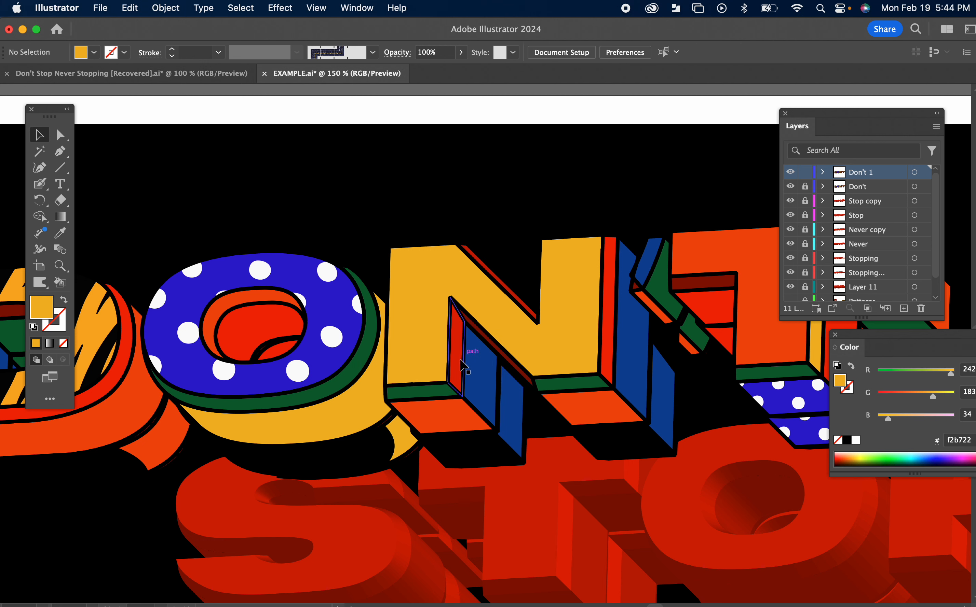
Step: Combine the three diagonal overlap pieces on the N's face into one compound path
{"action": "left_click", "coordinate": [442, 378]}
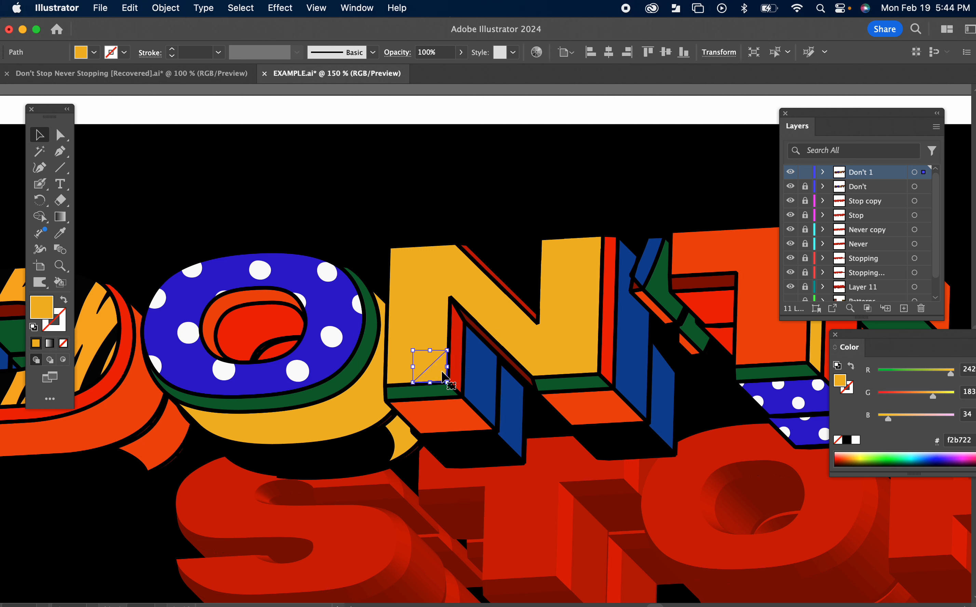
{"action": "left_click", "coordinate": [511, 328], "text": "shift"}
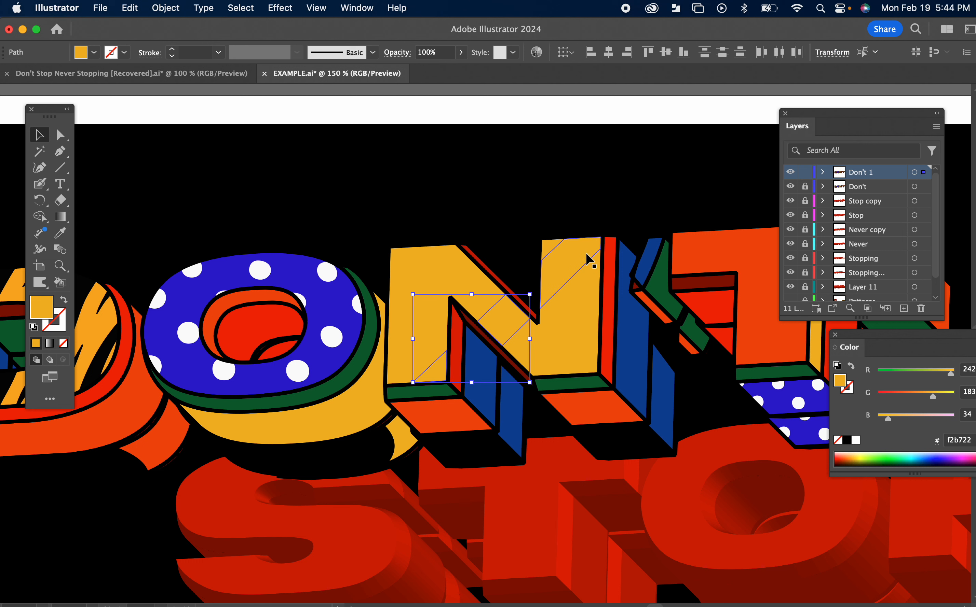
{"action": "left_click", "coordinate": [562, 264], "text": "shift"}
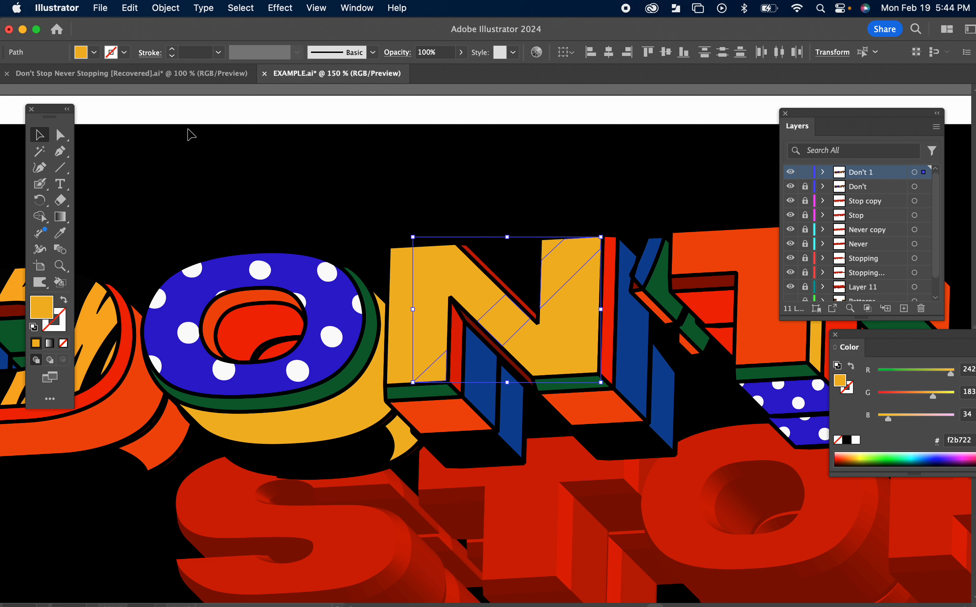
{"action": "left_click", "coordinate": [169, 9]}
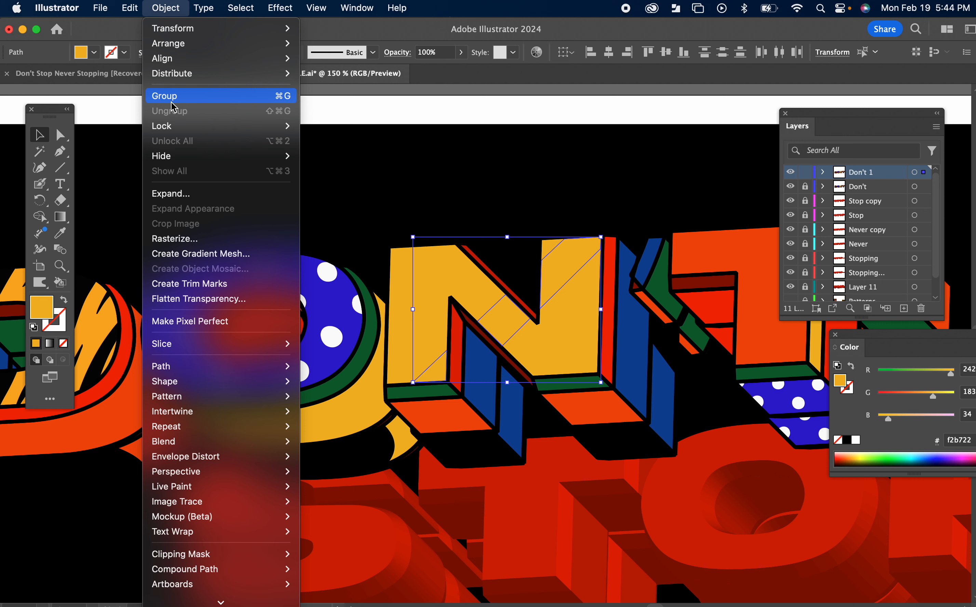
{"action": "scroll", "coordinate": [181, 277], "scroll_direction": "down", "scroll_amount": 1}
{"action": "mouse_move", "coordinate": [192, 484]}
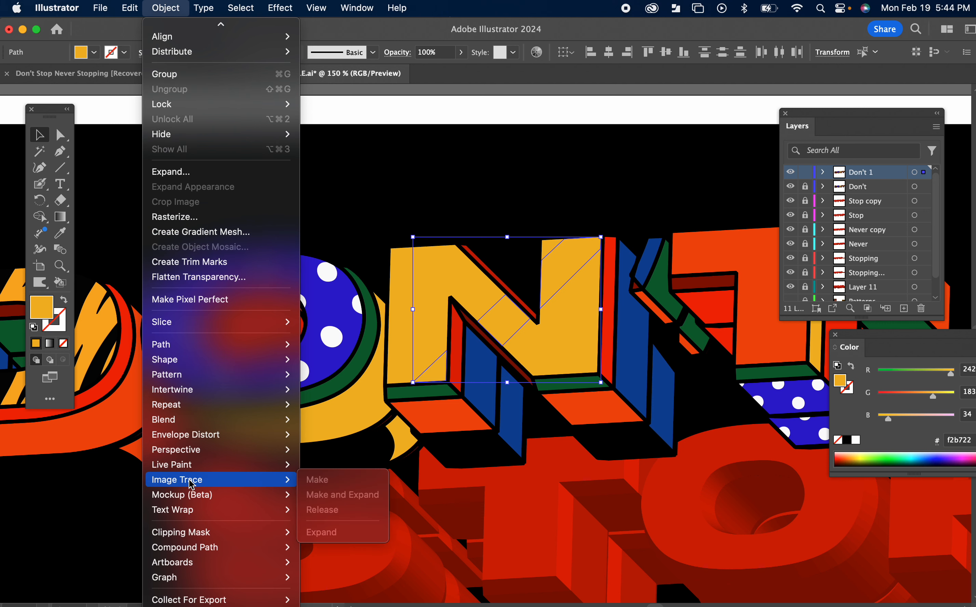
{"action": "mouse_move", "coordinate": [196, 503]}
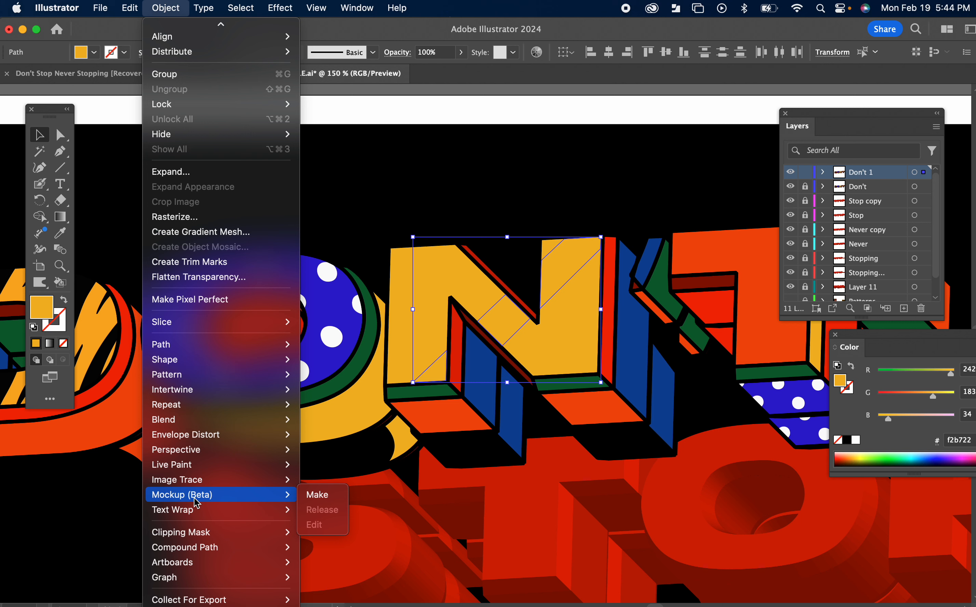
{"action": "mouse_move", "coordinate": [183, 558]}
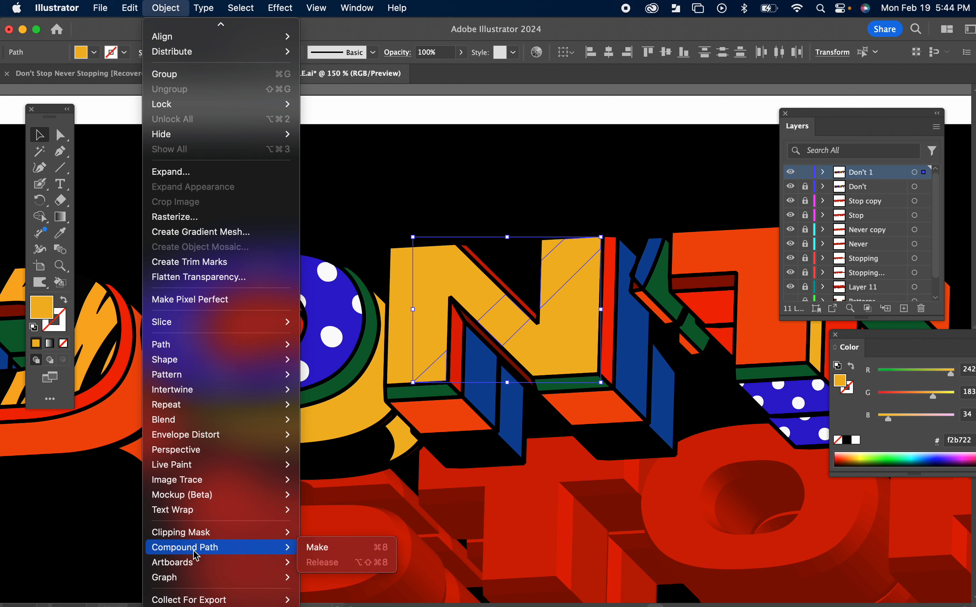
{"action": "left_click", "coordinate": [325, 548]}
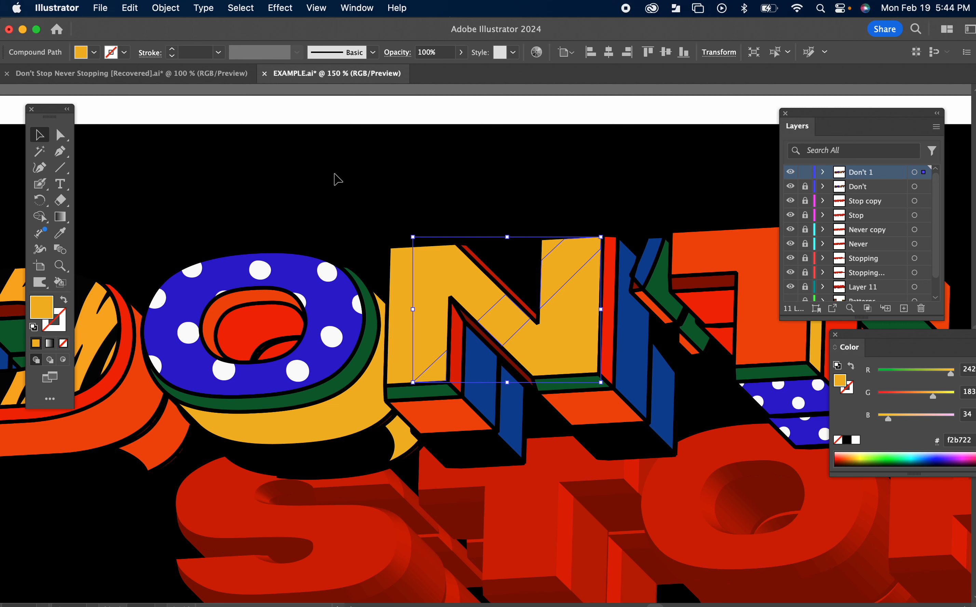
Step: Fill the compound path on the N with the white-to-black linear gradient
{"action": "left_click", "coordinate": [348, 9]}
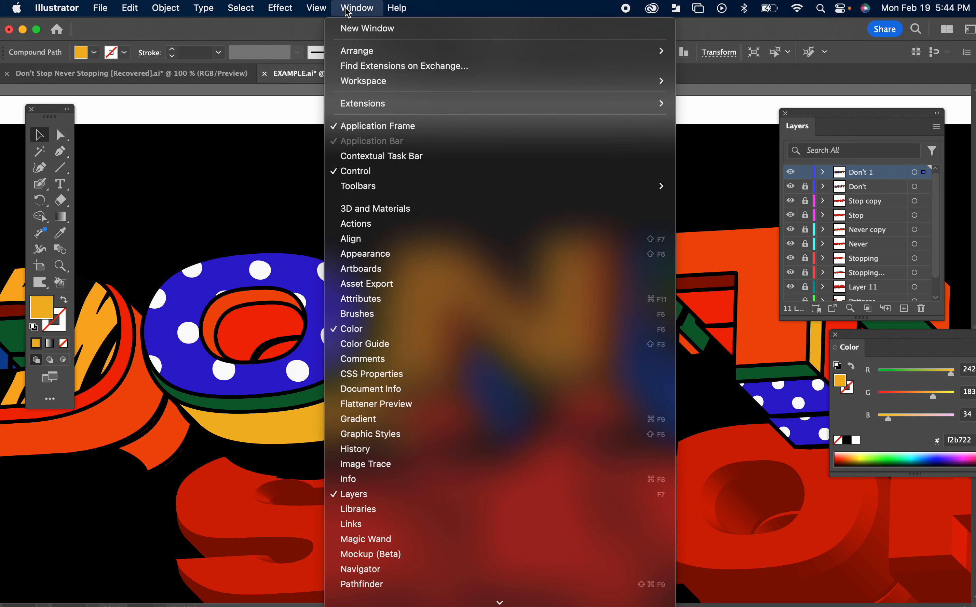
{"action": "left_click", "coordinate": [375, 420]}
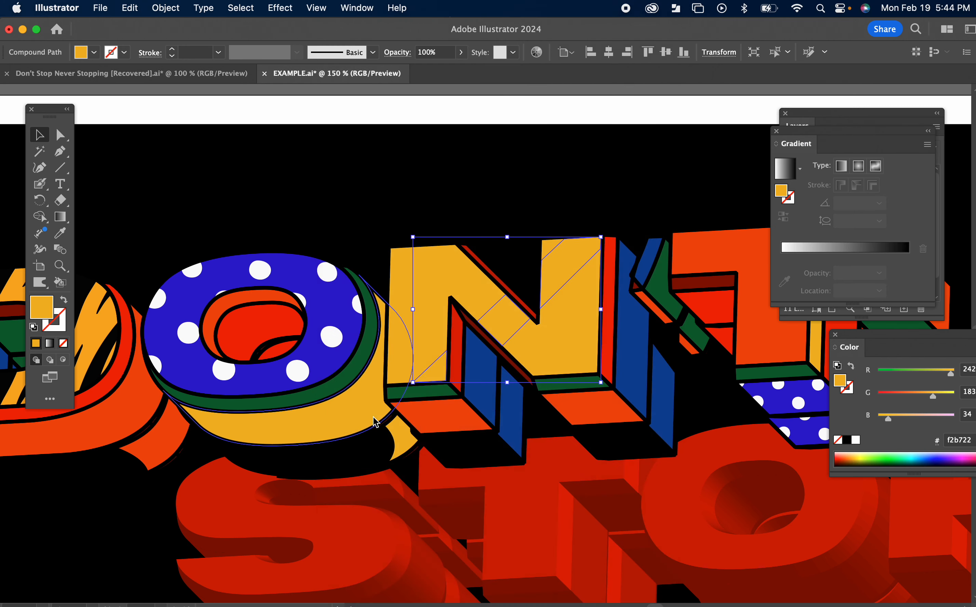
{"action": "left_click", "coordinate": [786, 169]}
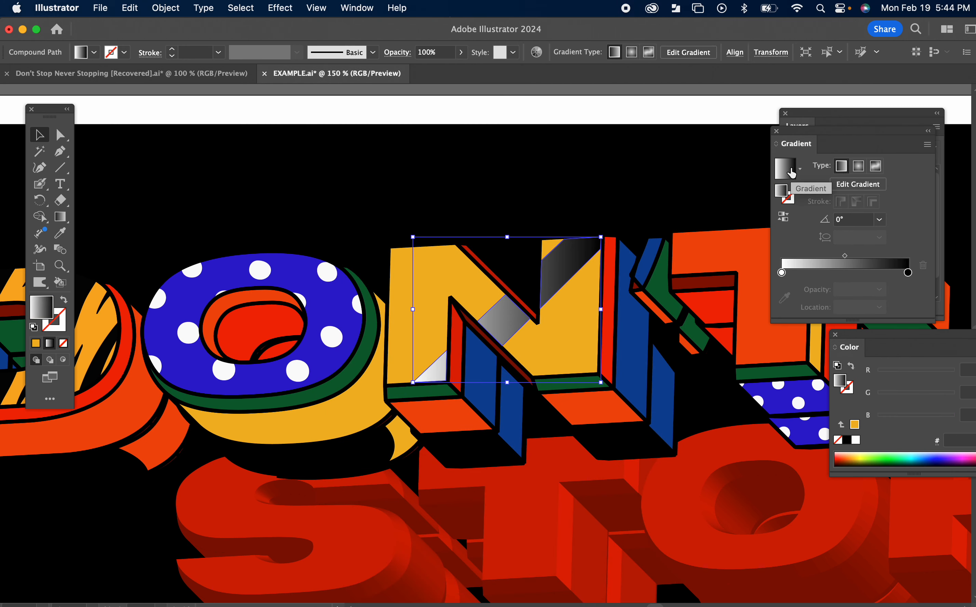
Step: Change the gradient's black end stop to white and set its opacity to 0%
{"action": "left_click", "coordinate": [783, 273]}
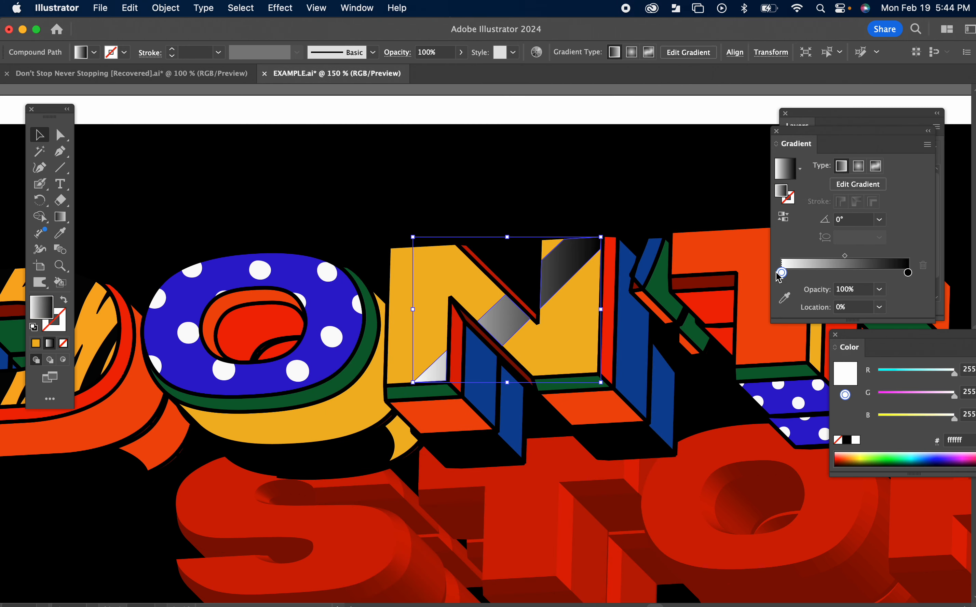
{"action": "double_click", "coordinate": [907, 273]}
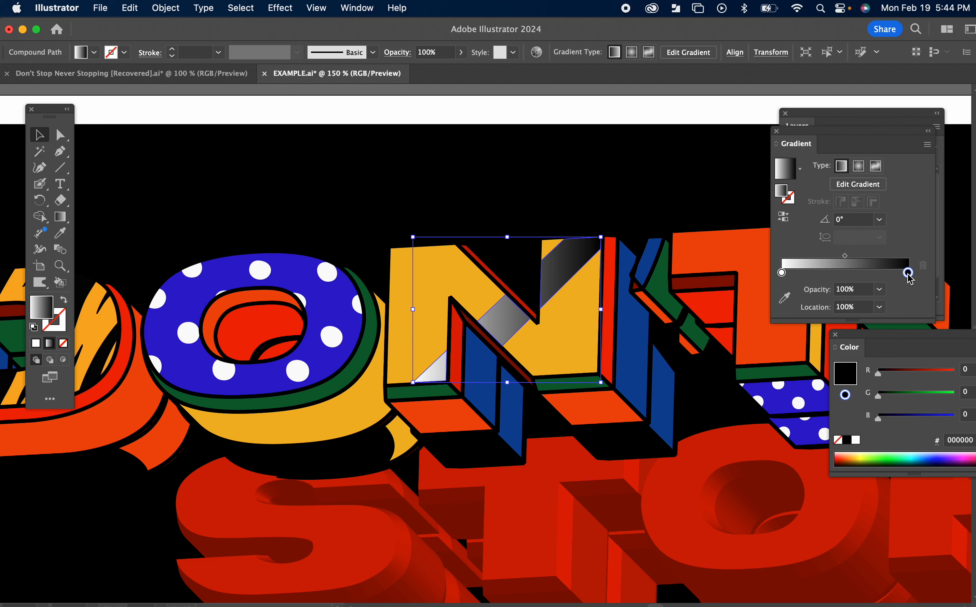
{"action": "left_click", "coordinate": [751, 315]}
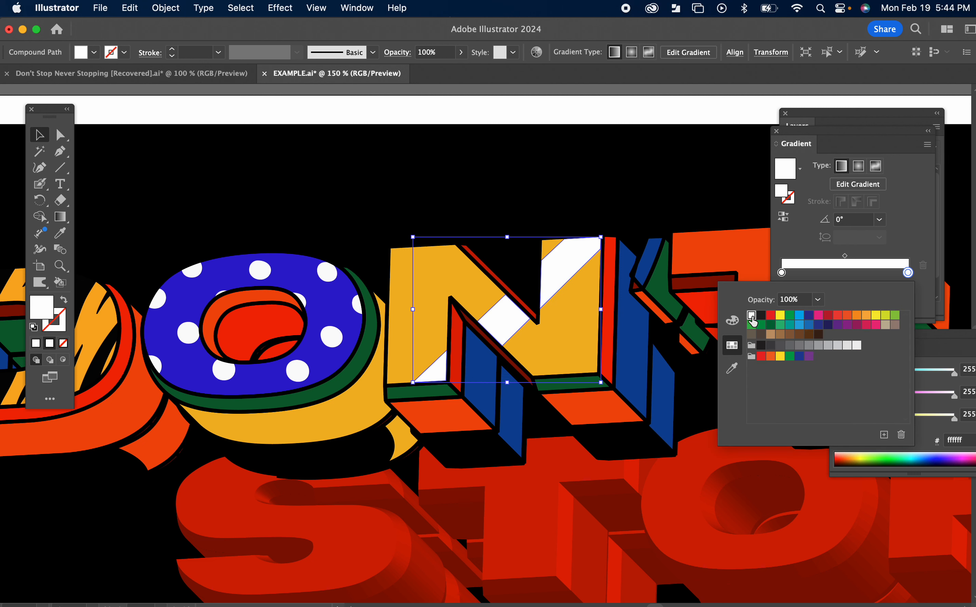
{"action": "left_click", "coordinate": [921, 246]}
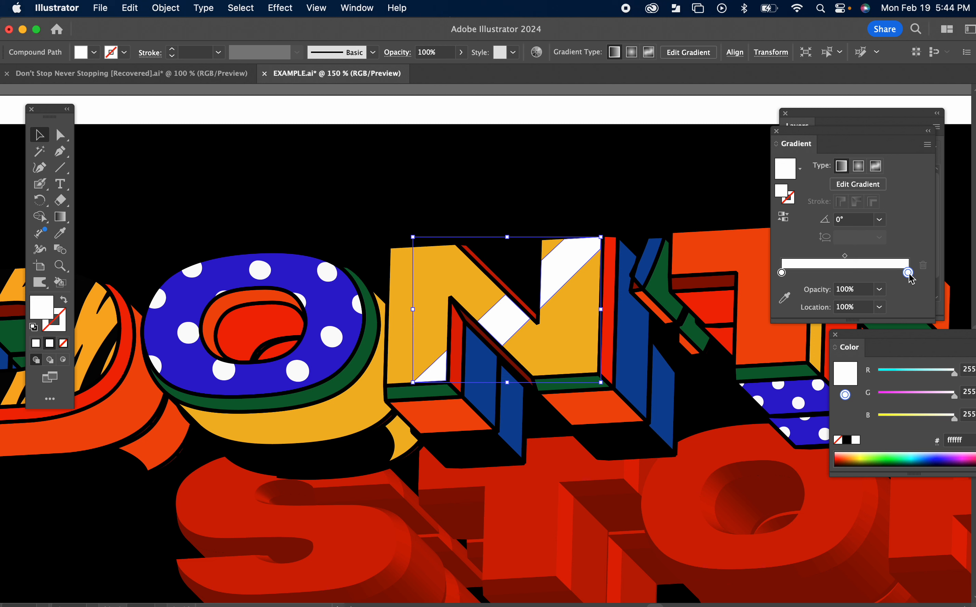
{"action": "left_click", "coordinate": [879, 290]}
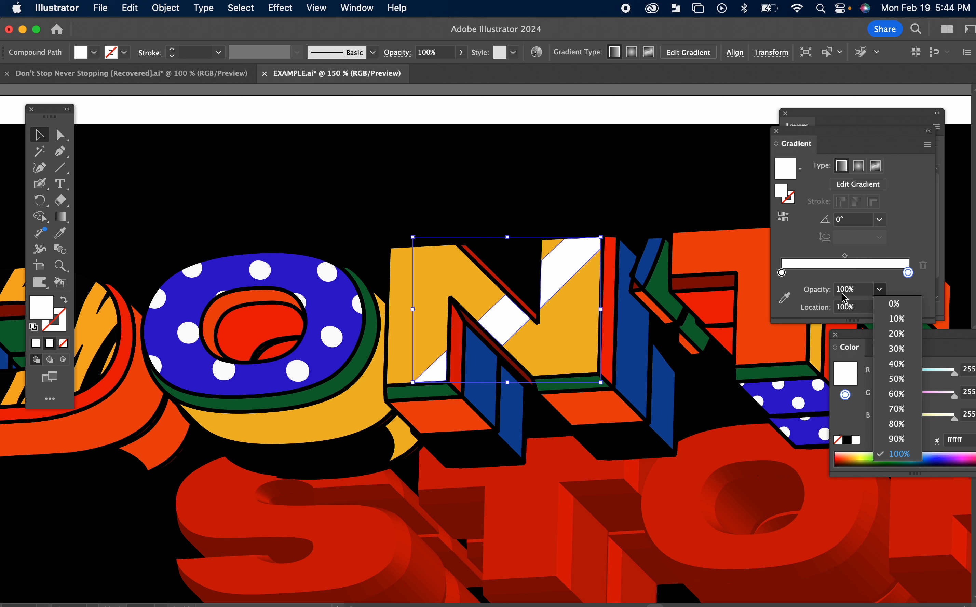
{"action": "left_click", "coordinate": [899, 305]}
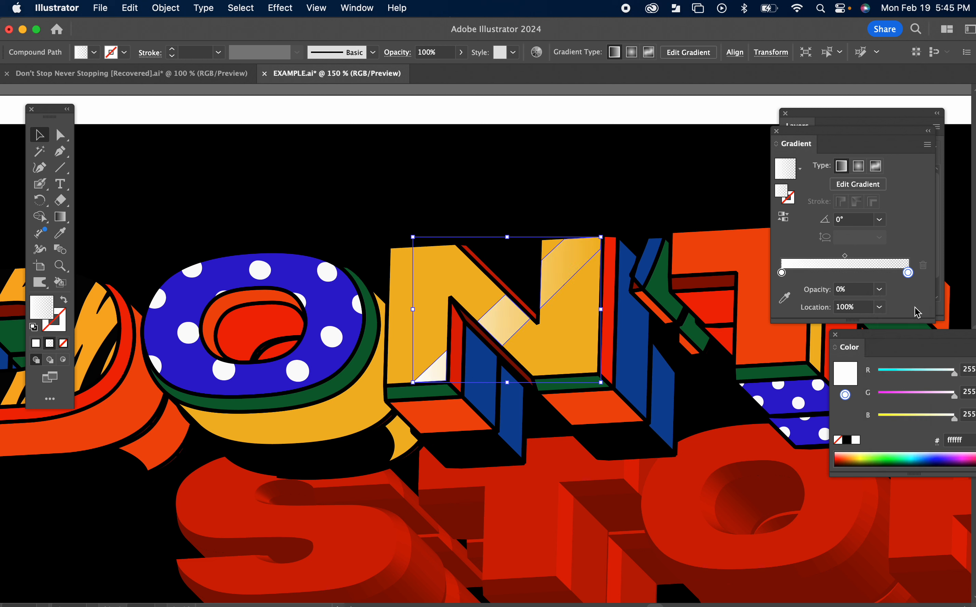
Step: Realign the highlight's gradient diagonally from beyond the N's upper-right corner to its lower-left corner, at about -139.3°
{"action": "left_click", "coordinate": [64, 219]}
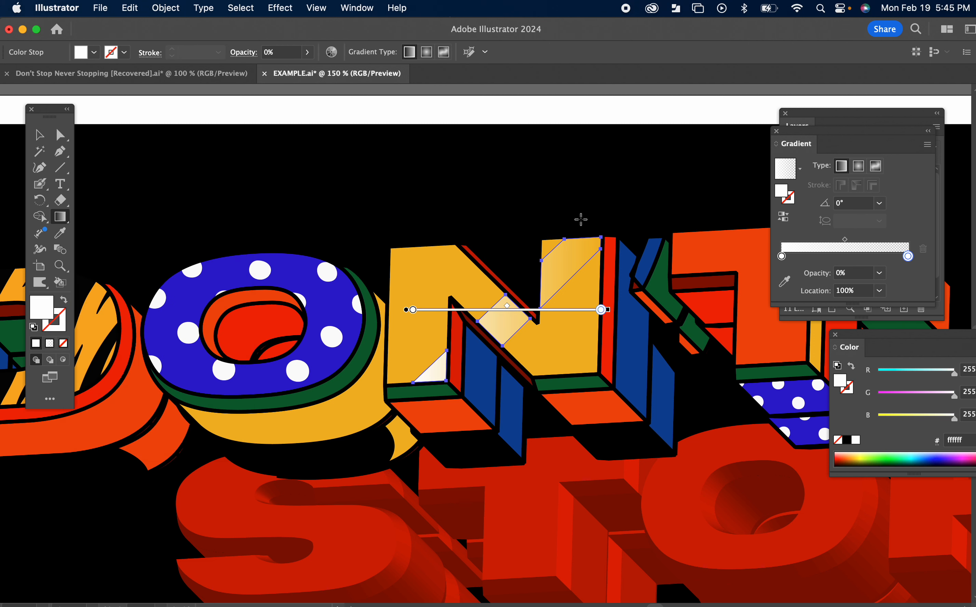
{"action": "left_click_drag", "start_coordinate": [621, 209], "coordinate": [396, 410]}
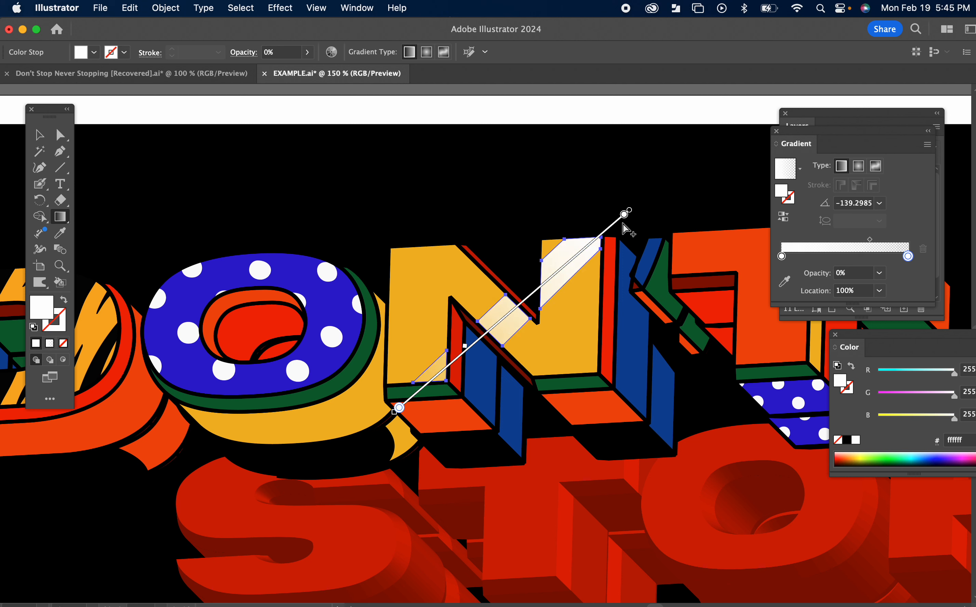
{"action": "mouse_move", "coordinate": [624, 214]}
{"action": "left_mouse_down"}
{"action": "mouse_move", "coordinate": [610, 226]}
{"action": "mouse_move", "coordinate": [684, 152]}
{"action": "mouse_move", "coordinate": [684, 164]}
{"action": "left_mouse_up"}
{"action": "mouse_move", "coordinate": [452, 362]}
{"action": "left_mouse_down"}
{"action": "mouse_move", "coordinate": [464, 354]}
{"action": "mouse_move", "coordinate": [424, 388]}
{"action": "left_mouse_up"}
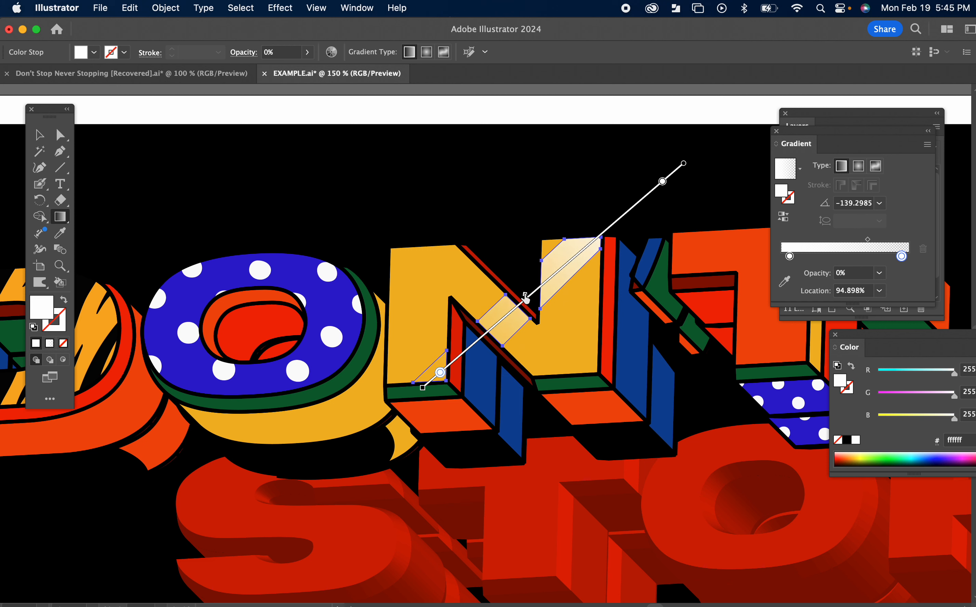
{"action": "left_click", "coordinate": [39, 134]}
{"action": "left_click", "coordinate": [179, 117]}
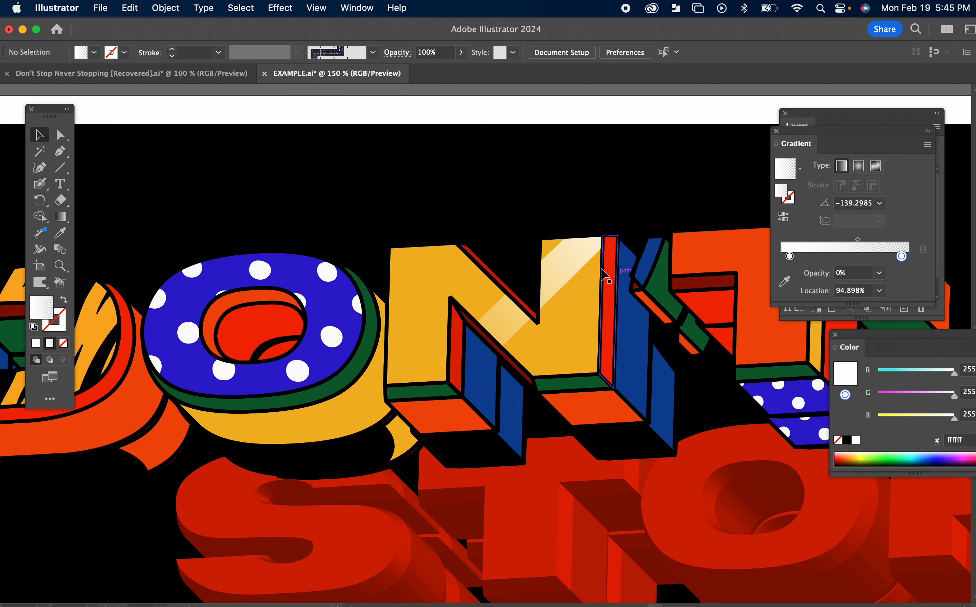
{"action": "left_click", "coordinate": [569, 261]}
{"action": "left_click", "coordinate": [592, 156]}
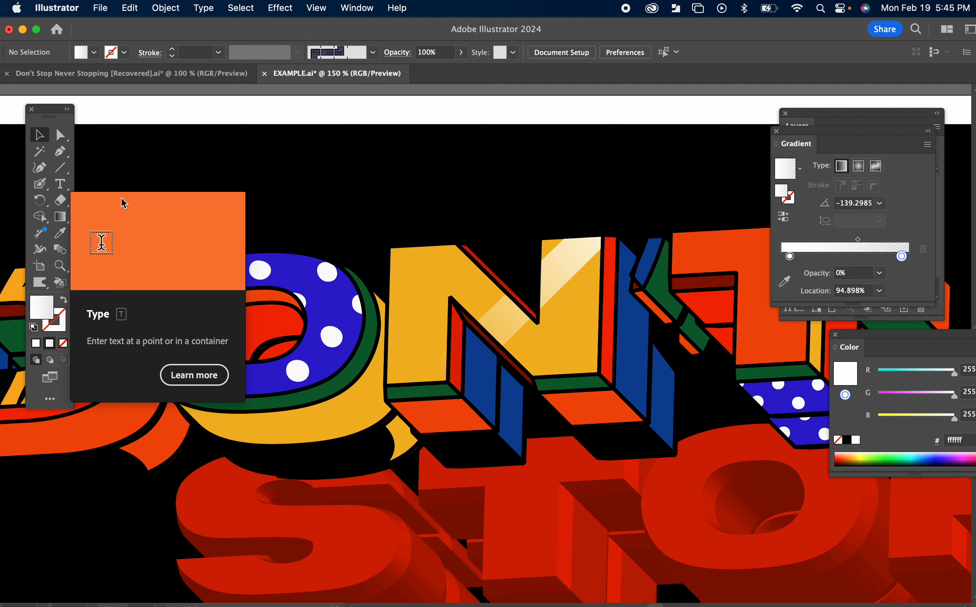
Step: Draw trial stars in the black area above the O, delete them, and leave one thin five-pointed star there
{"action": "left_click", "coordinate": [66, 176]}
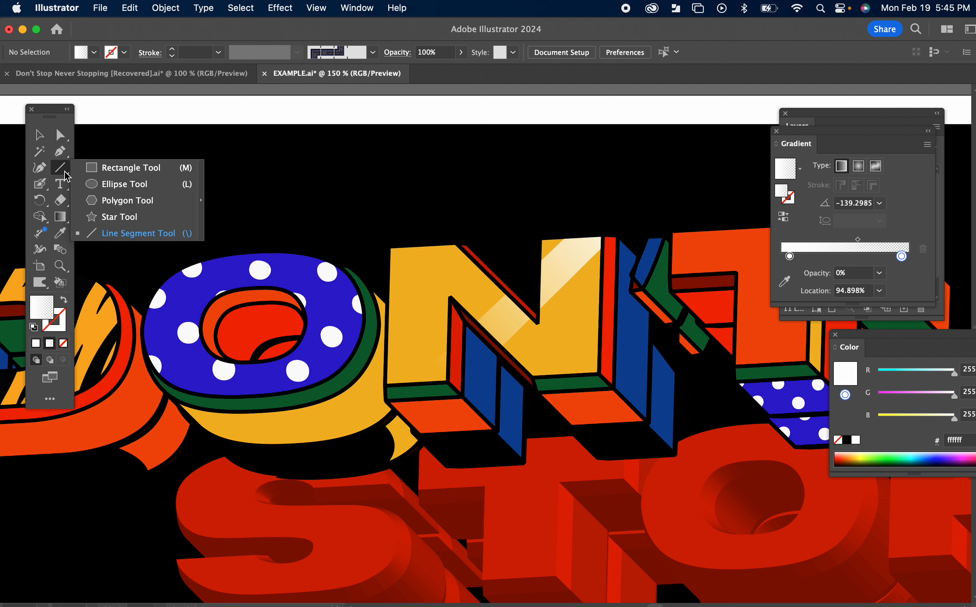
{"action": "left_click", "coordinate": [121, 217]}
{"action": "left_click_drag", "start_coordinate": [216, 191], "coordinate": [255, 206]}
{"action": "key", "text": "Delete"}
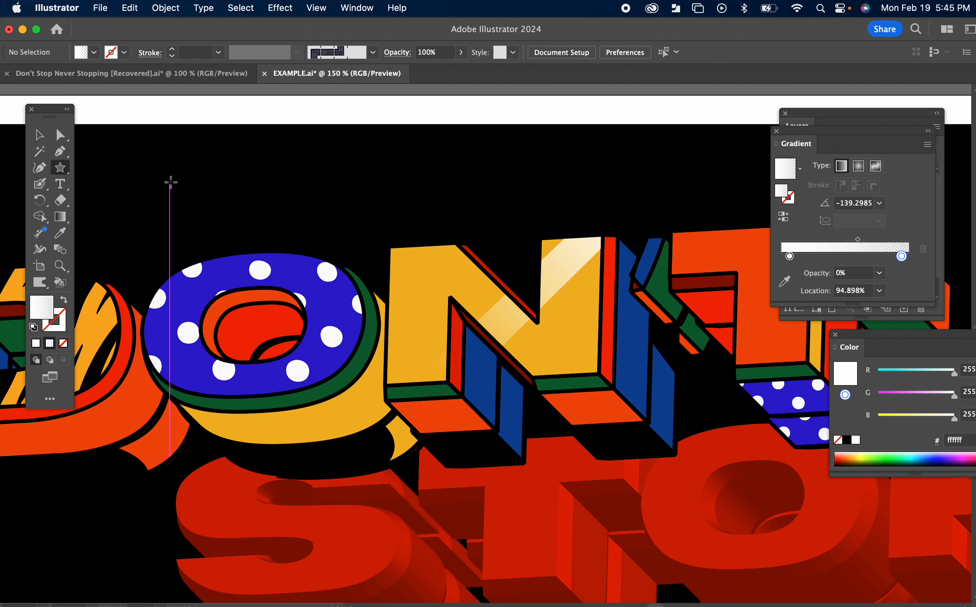
{"action": "left_click_drag", "start_coordinate": [169, 176], "coordinate": [205, 190]}
{"action": "key", "text": "Delete"}
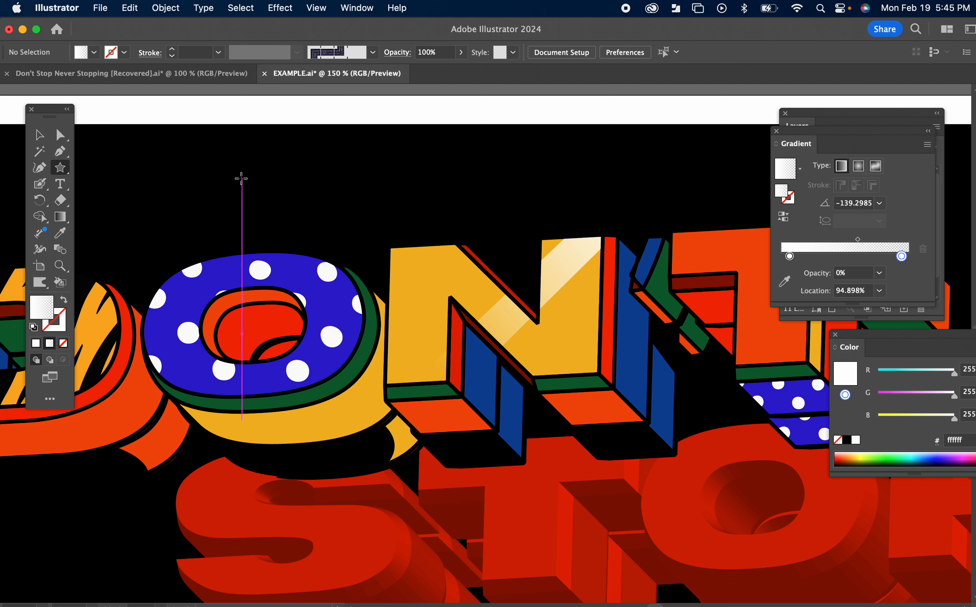
{"action": "left_click_drag", "start_coordinate": [242, 177], "coordinate": [270, 196]}
{"action": "left_click", "coordinate": [39, 135]}
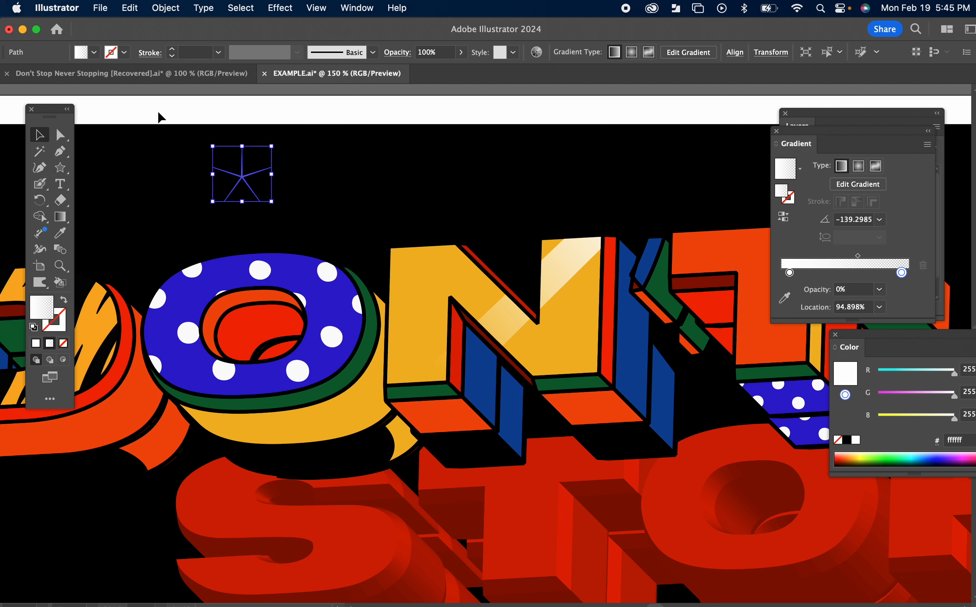
Step: Change the star's fill from the gradient to solid white
{"action": "left_click", "coordinate": [185, 179]}
{"action": "left_click", "coordinate": [243, 185]}
{"action": "left_click", "coordinate": [36, 344]}
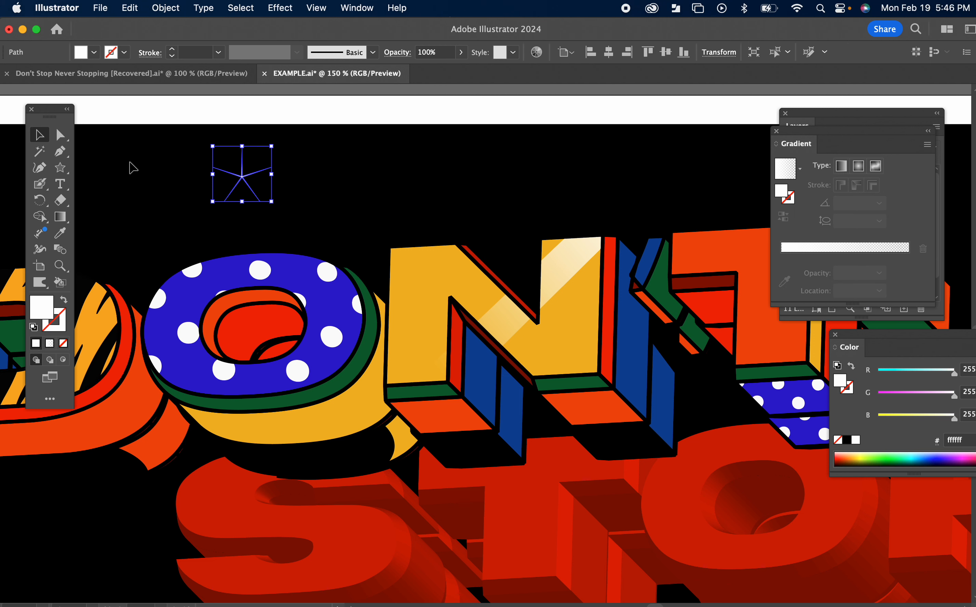
{"action": "left_click", "coordinate": [316, 159]}
Step: Move the white star to the N's upper-right corner, shrink it and rotate it into a small sparkle
{"action": "left_click_drag", "start_coordinate": [246, 178], "coordinate": [598, 239]}
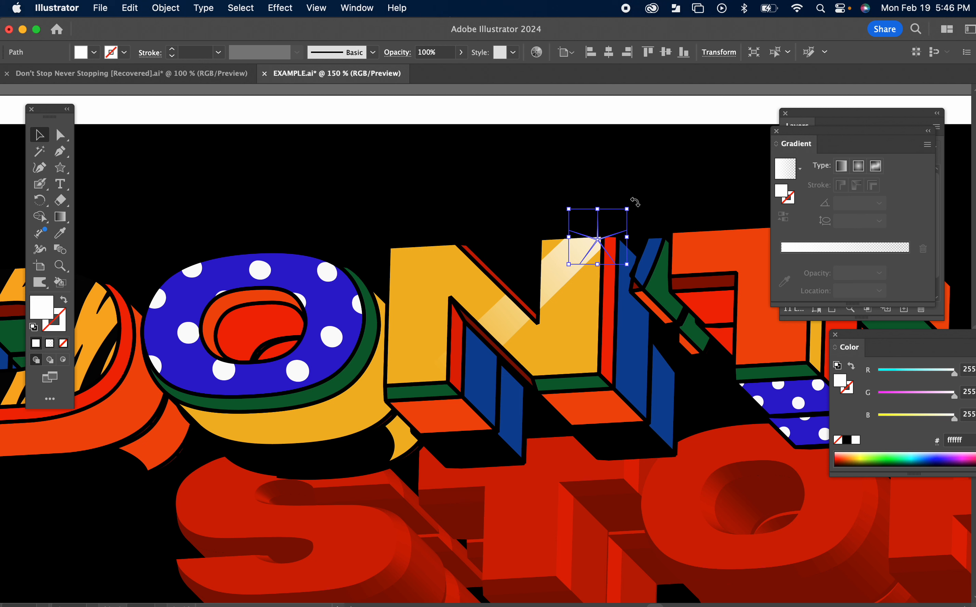
{"action": "left_click_drag", "start_coordinate": [634, 208], "coordinate": [632, 239]}
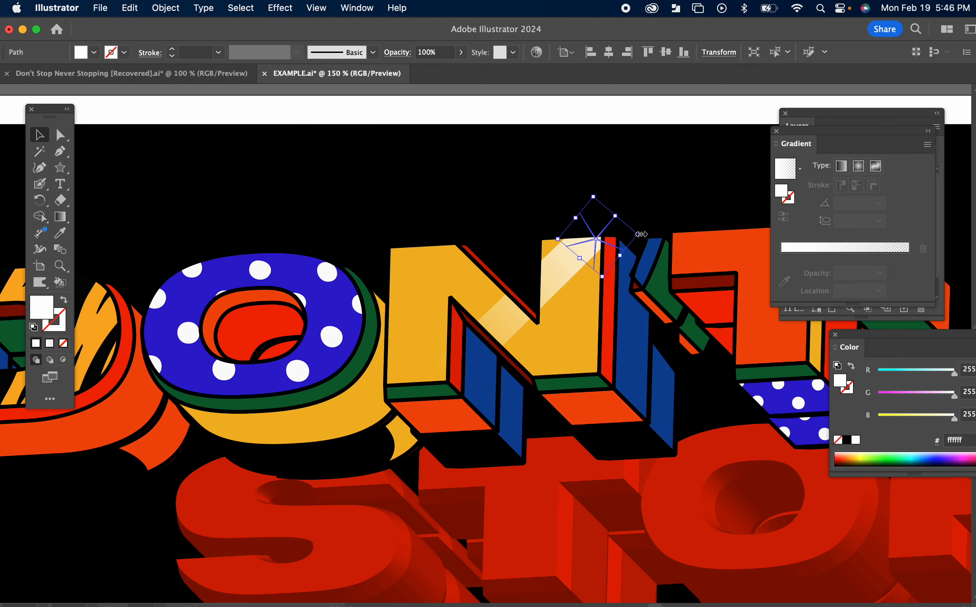
{"action": "left_click_drag", "start_coordinate": [641, 234], "coordinate": [602, 237]}
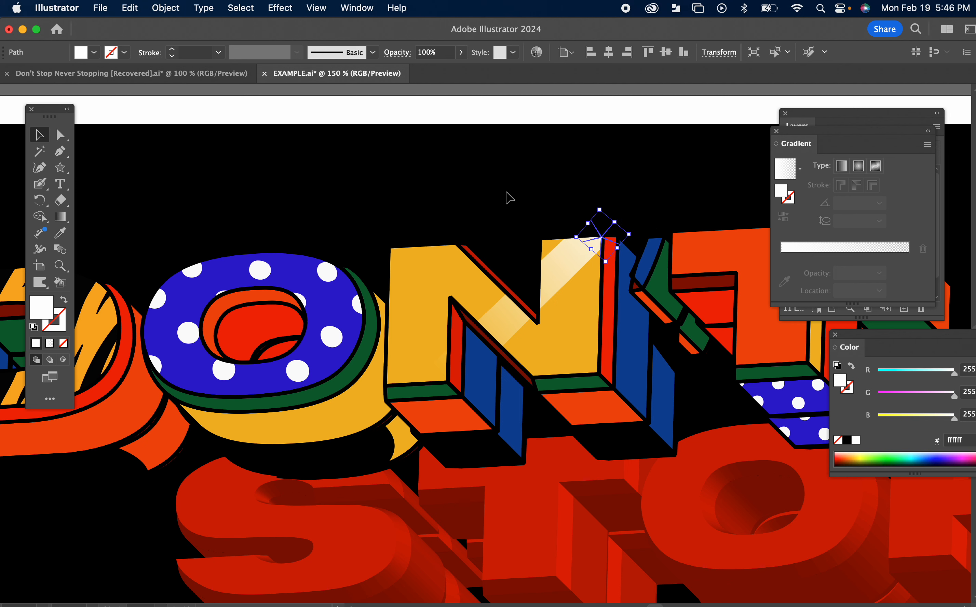
{"action": "left_click", "coordinate": [498, 201]}
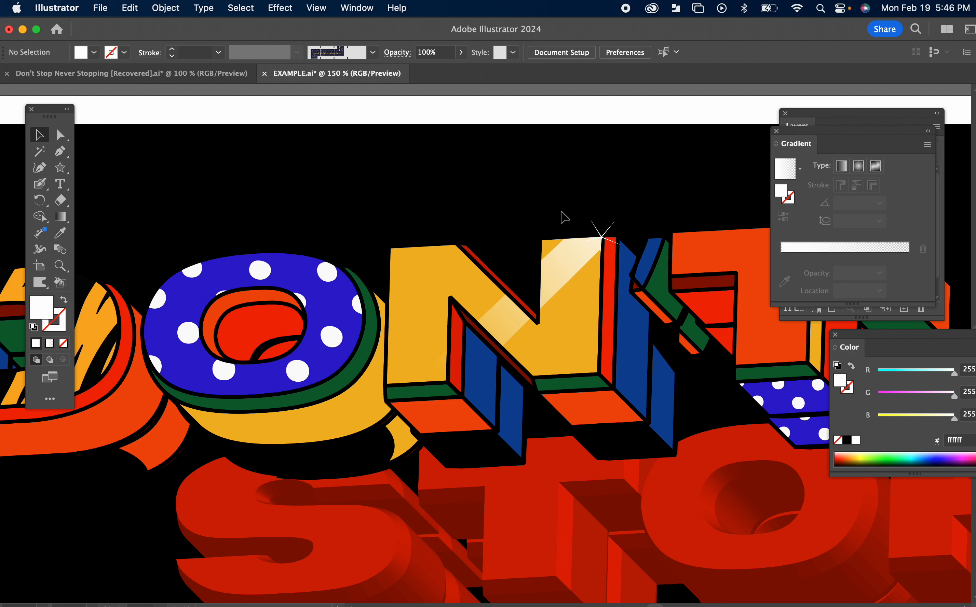
{"action": "left_click", "coordinate": [594, 227]}
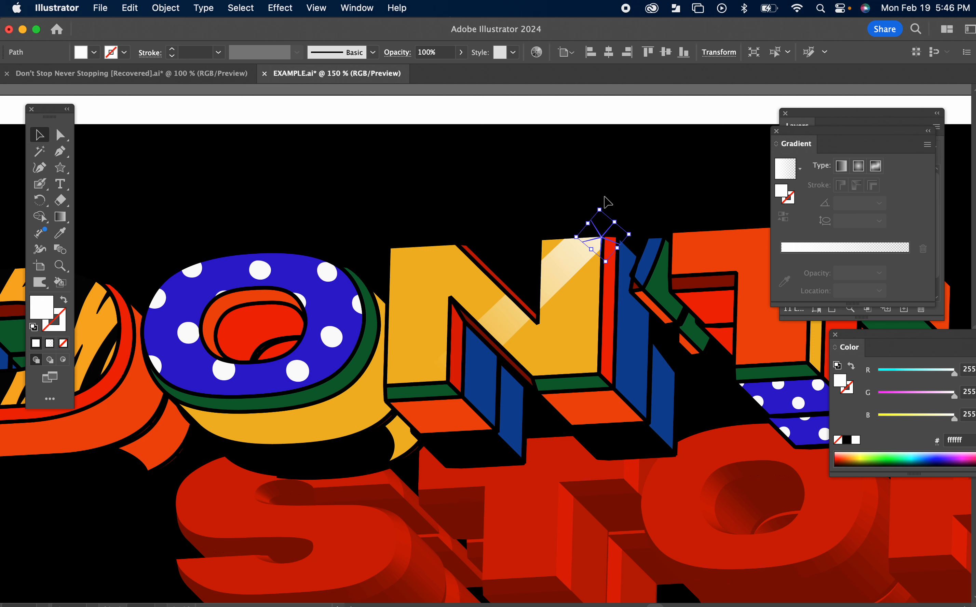
{"action": "left_click_drag", "start_coordinate": [597, 205], "coordinate": [599, 217]}
{"action": "left_click", "coordinate": [556, 192]}
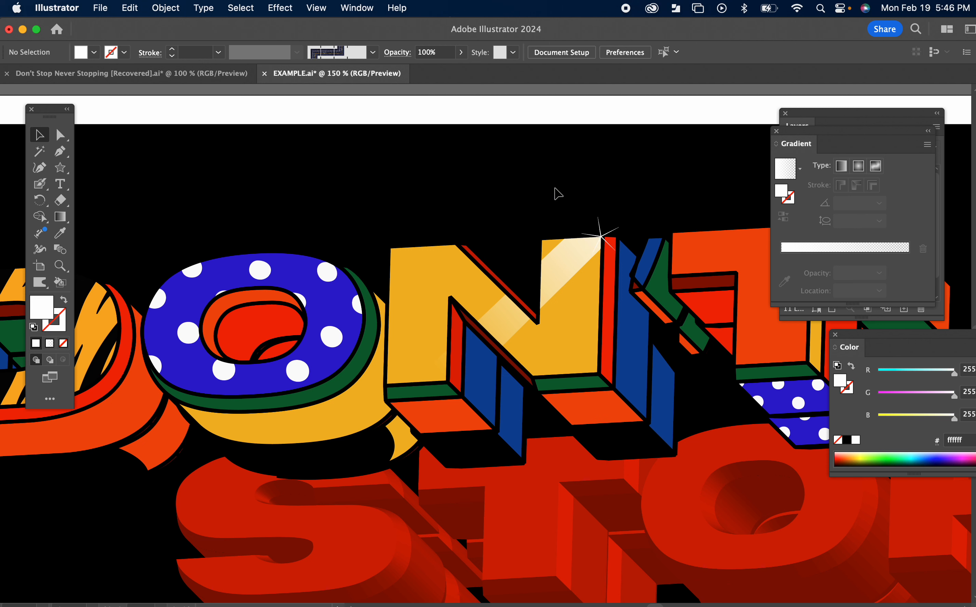
Step: Place a smaller copy of the sparkle on the N's diagonal stroke, at the edge of the shine highlight
{"action": "left_click", "coordinate": [607, 239]}
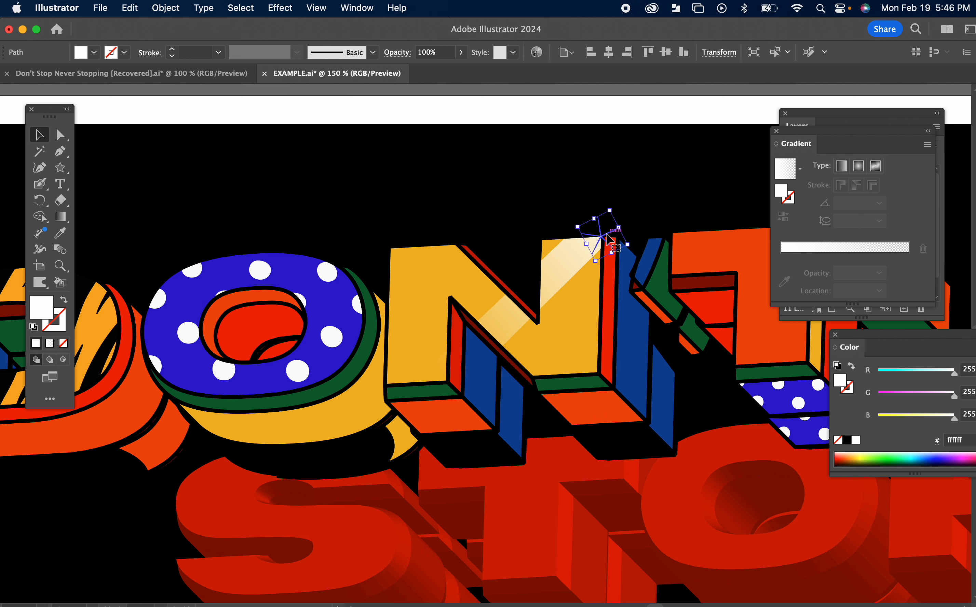
{"action": "left_click_drag", "start_coordinate": [604, 240], "coordinate": [494, 303]}
{"action": "left_click", "coordinate": [513, 200]}
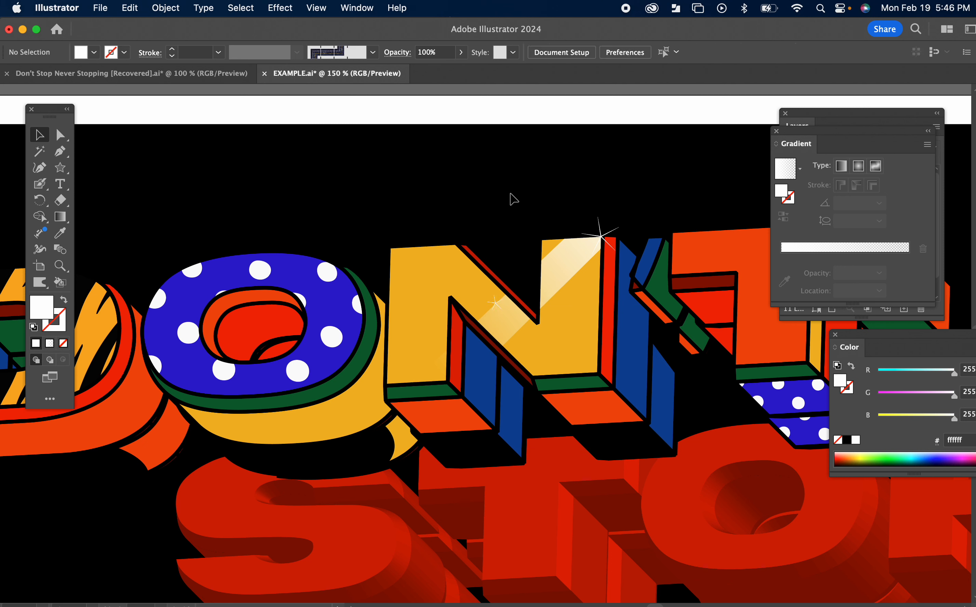
Step: Start a black-filled, strokeless Pen path along the D's lower orange side, curving from its lower-left end up to its right edge
{"action": "key", "text": "super+minus"}
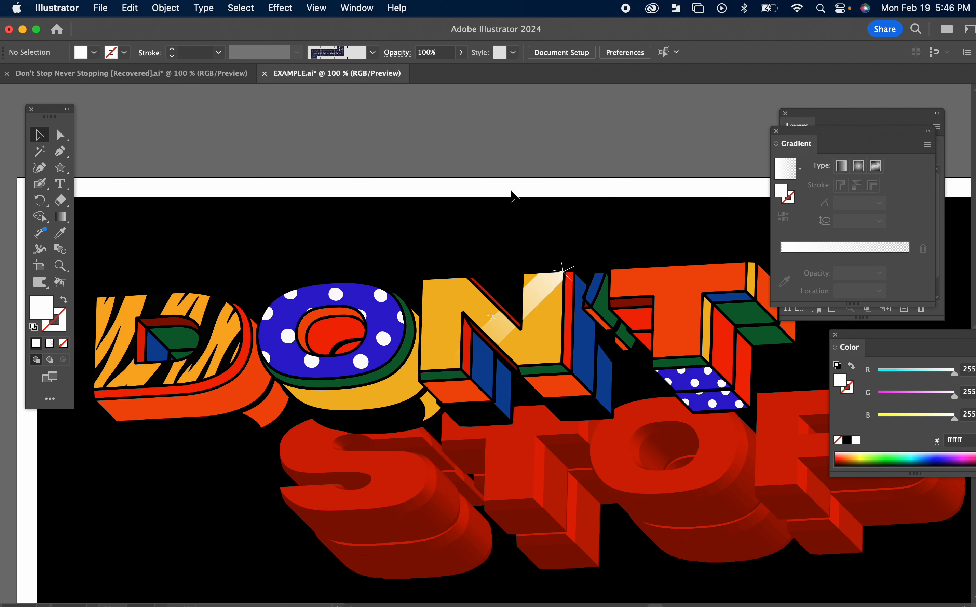
{"action": "left_click_drag", "start_coordinate": [499, 206], "coordinate": [450, 160]}
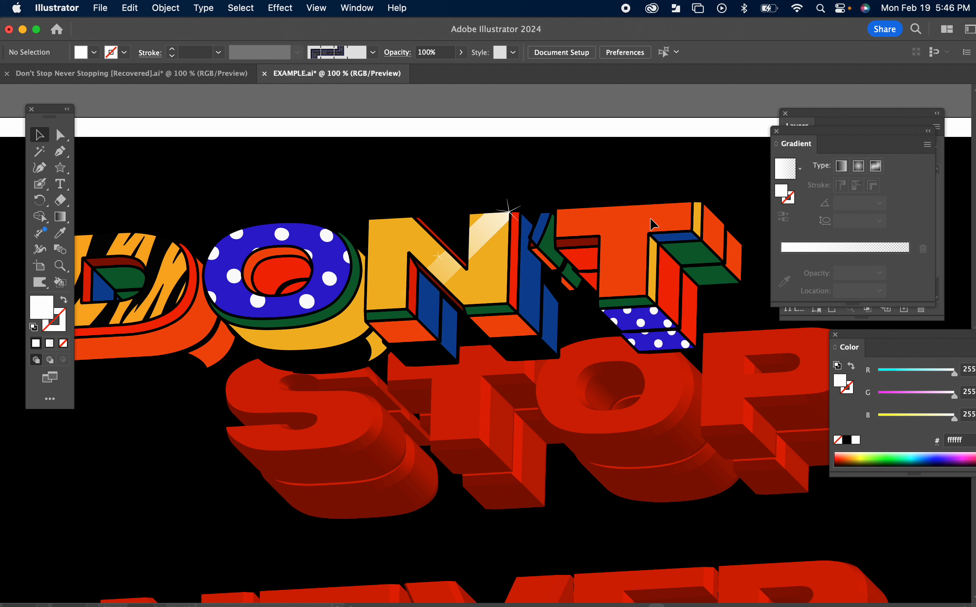
{"action": "left_click_drag", "start_coordinate": [161, 431], "coordinate": [285, 423]}
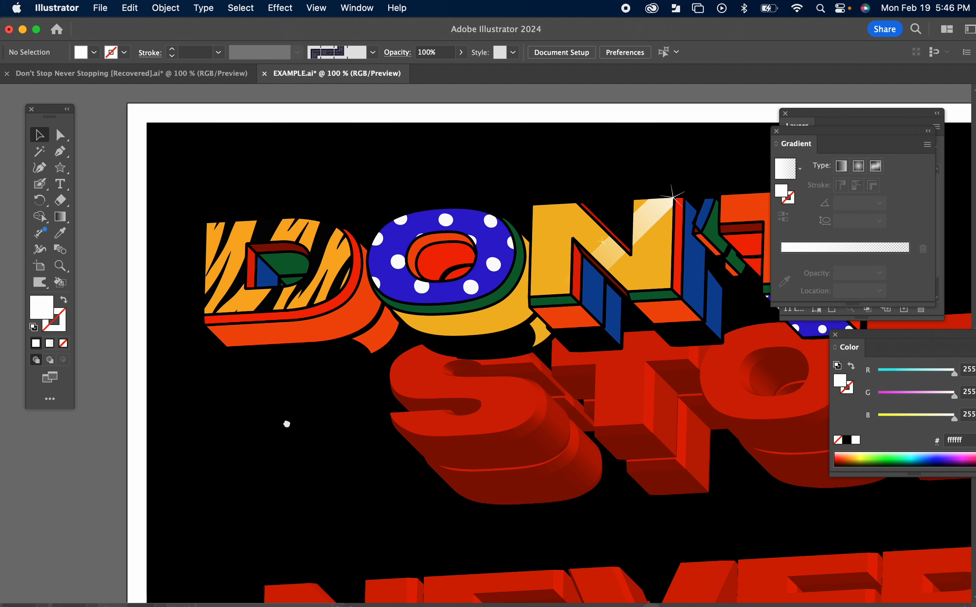
{"action": "left_click", "coordinate": [326, 337]}
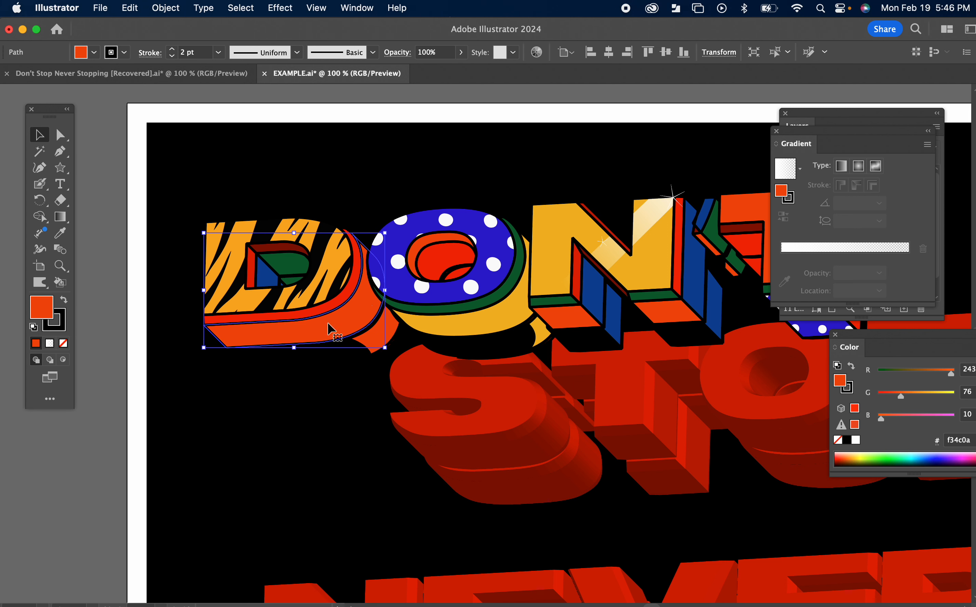
{"action": "left_click", "coordinate": [176, 326]}
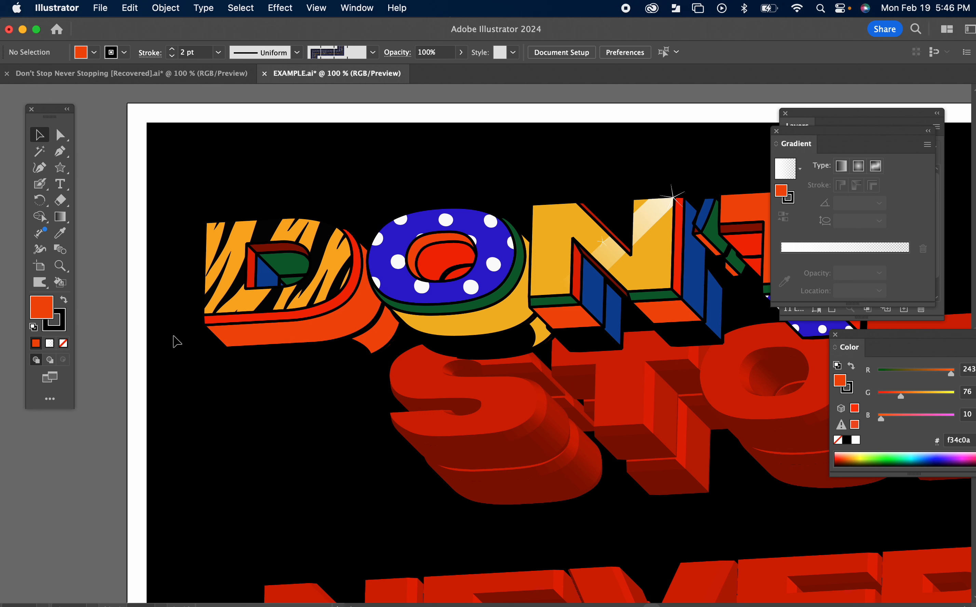
{"action": "left_click", "coordinate": [60, 156]}
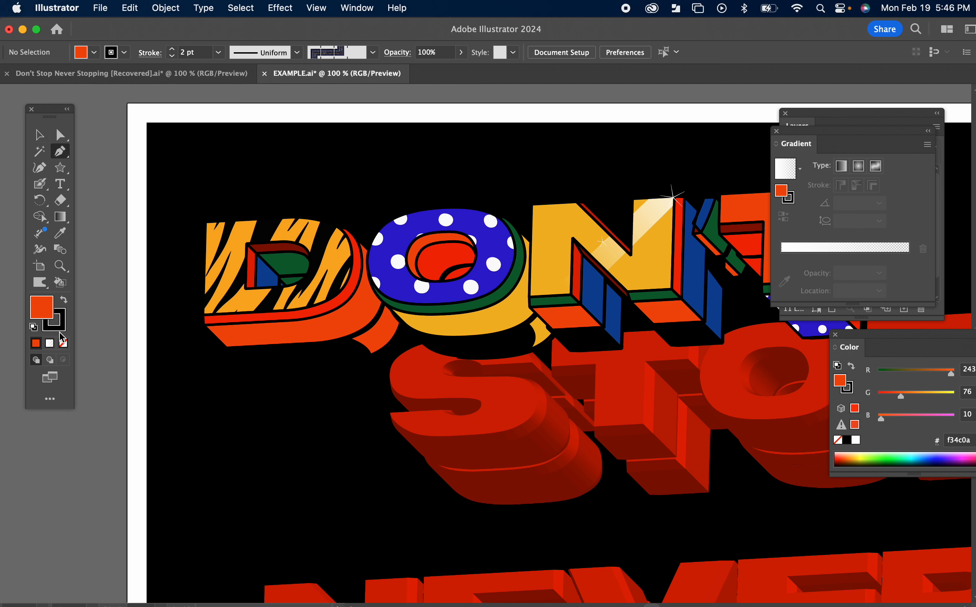
{"action": "left_click", "coordinate": [63, 302]}
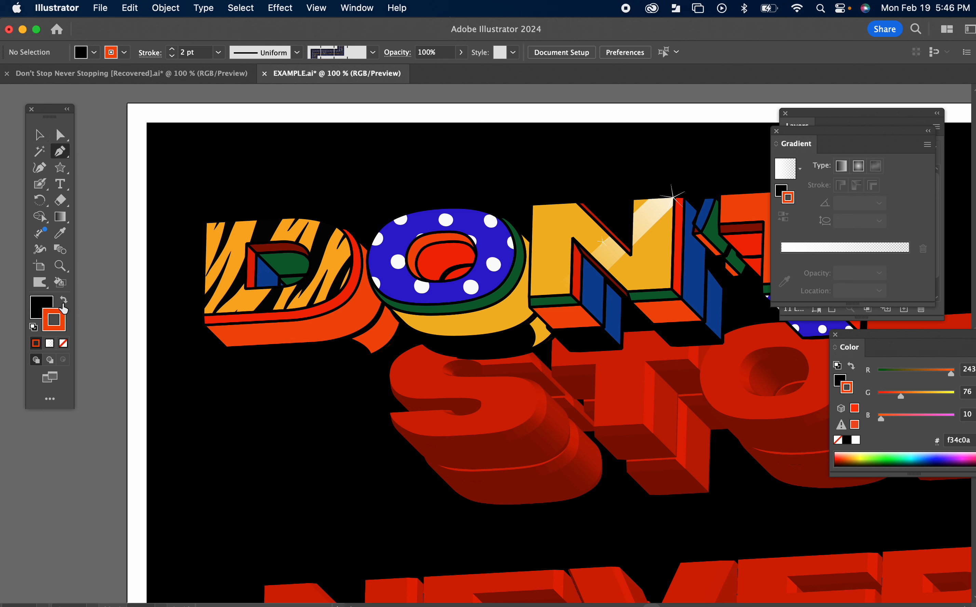
{"action": "left_click", "coordinate": [64, 342]}
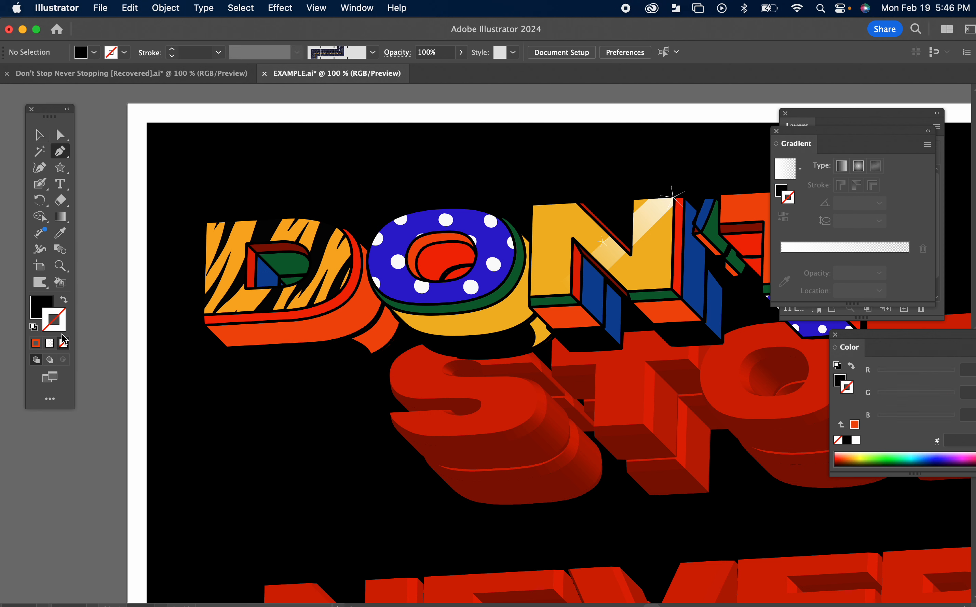
{"action": "left_click", "coordinate": [196, 334]}
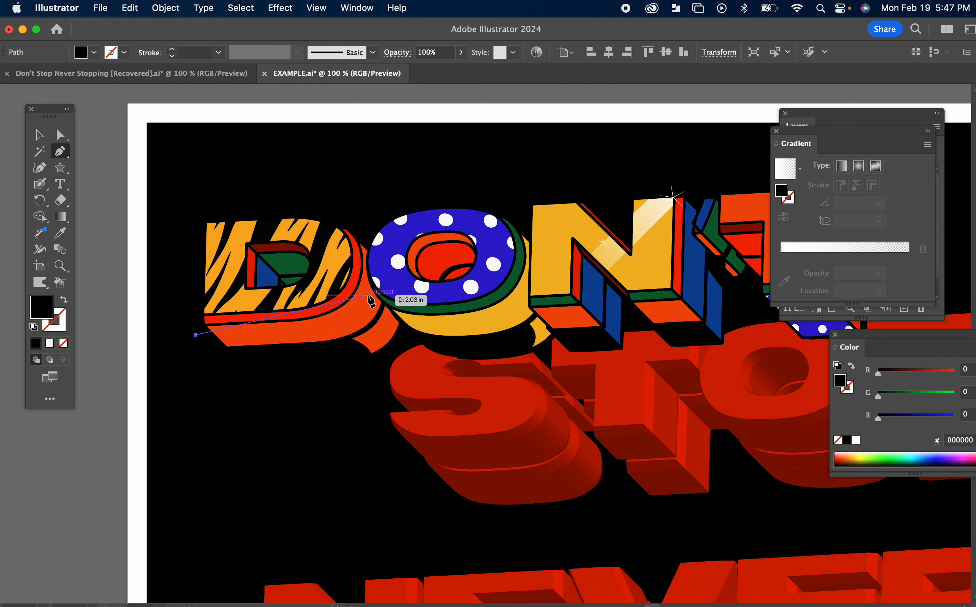
{"action": "left_click_drag", "start_coordinate": [368, 271], "coordinate": [348, 192]}
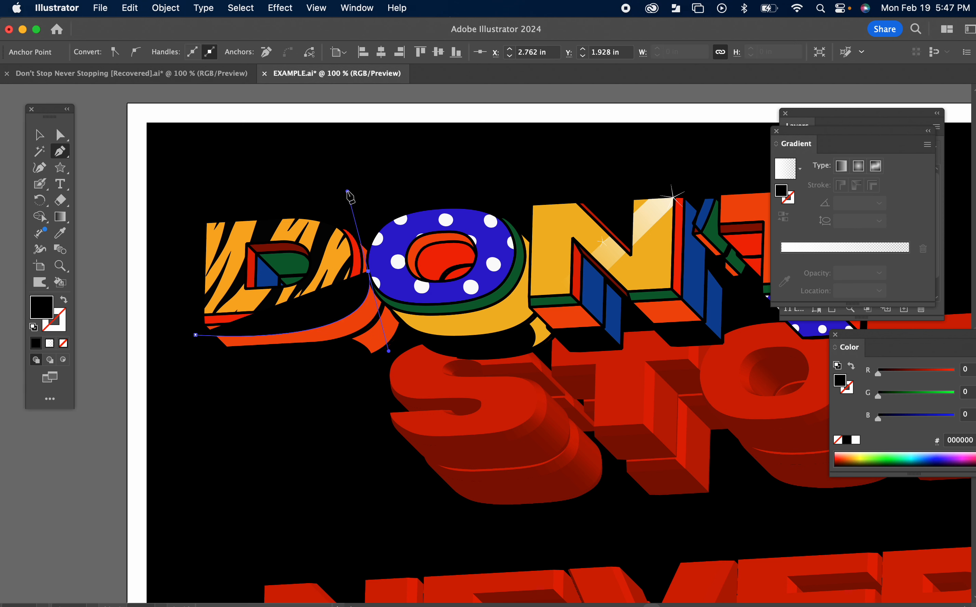
Step: Close the Pen path beneath the D's lower edge and fill the finished shadow shape with black and no stroke
{"action": "left_click", "coordinate": [64, 300]}
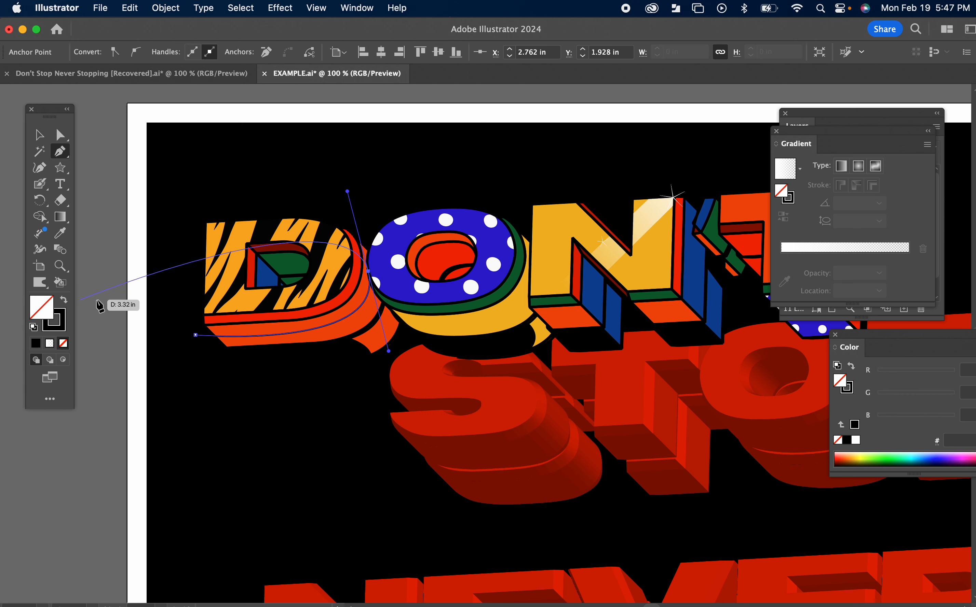
{"action": "left_click", "coordinate": [368, 273]}
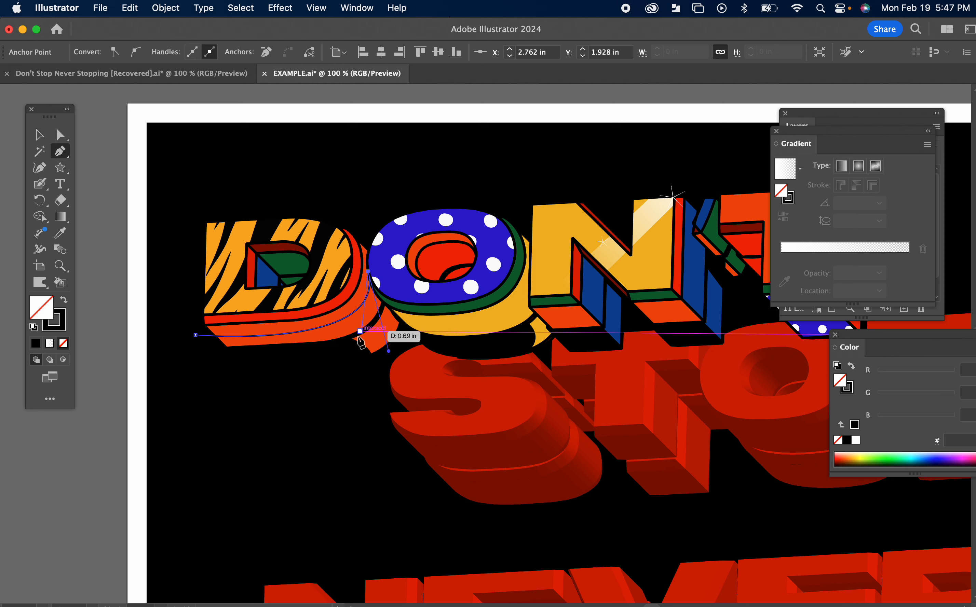
{"action": "left_click_drag", "start_coordinate": [203, 346], "coordinate": [235, 340]}
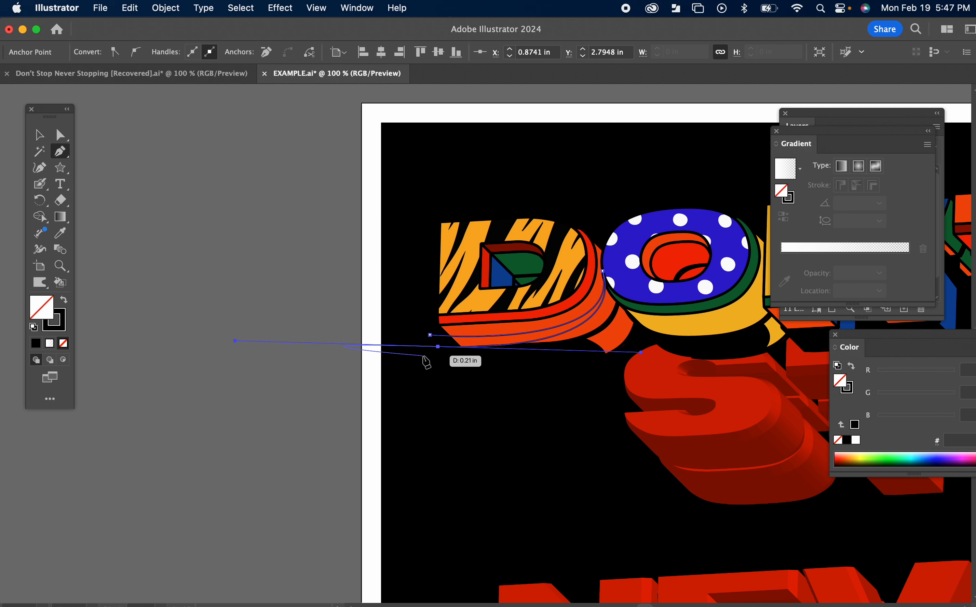
{"action": "left_click", "coordinate": [437, 347]}
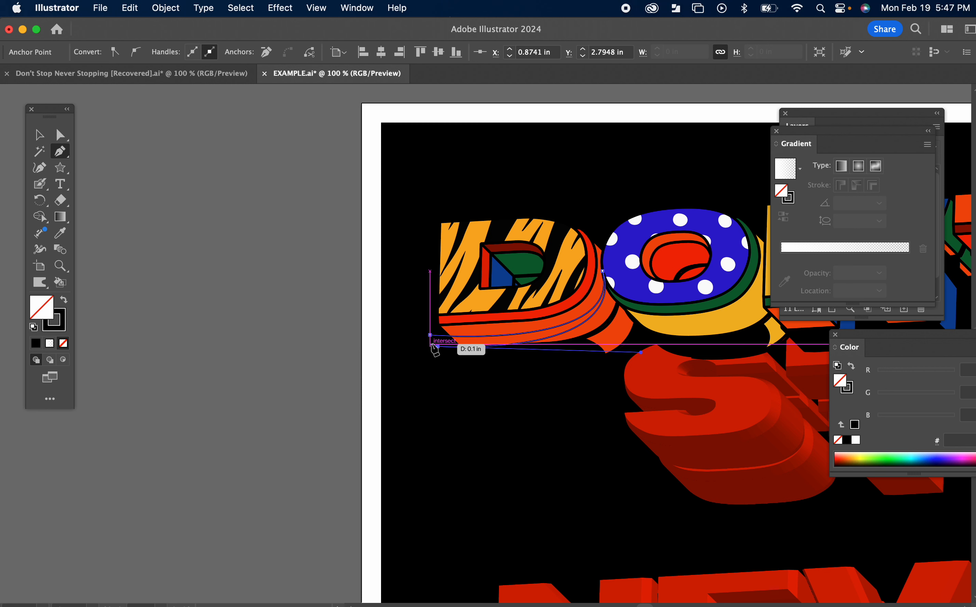
{"action": "left_click", "coordinate": [429, 335]}
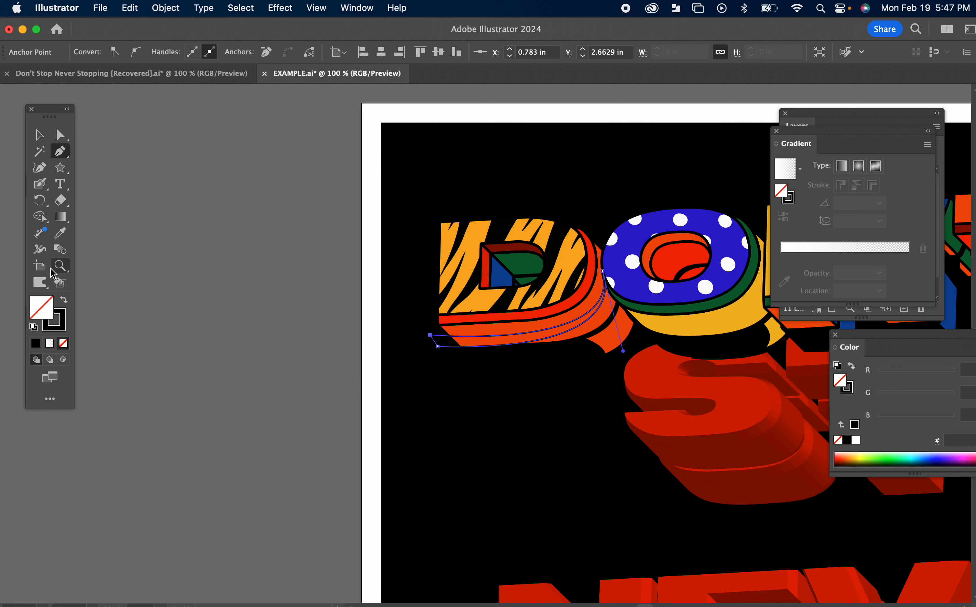
{"action": "left_click", "coordinate": [66, 303]}
{"action": "key", "text": "v"}
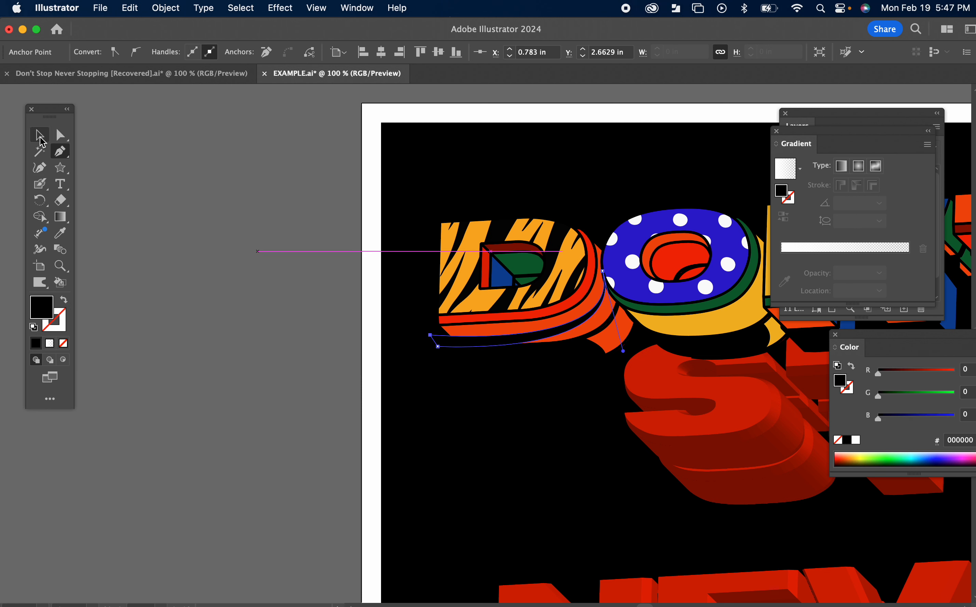
{"action": "left_click", "coordinate": [571, 458]}
{"action": "left_click_drag", "start_coordinate": [571, 458], "coordinate": [503, 459]}
{"action": "scroll", "coordinate": [537, 426], "scroll_direction": "up", "scroll_amount": 1}
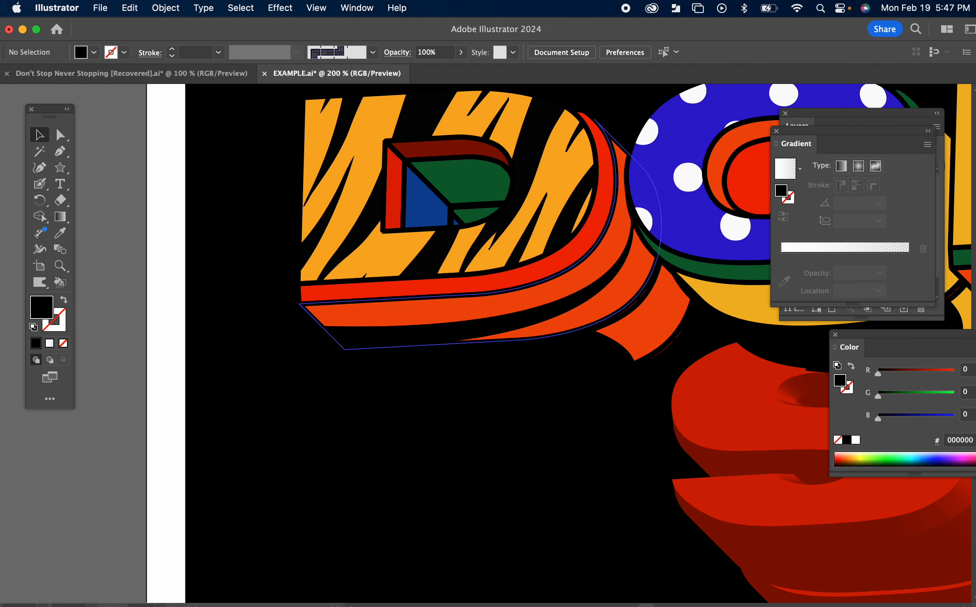
Step: Expand the fill and stroke of the D's orange lower side into shapes and ungroup the result
{"action": "left_click", "coordinate": [549, 290]}
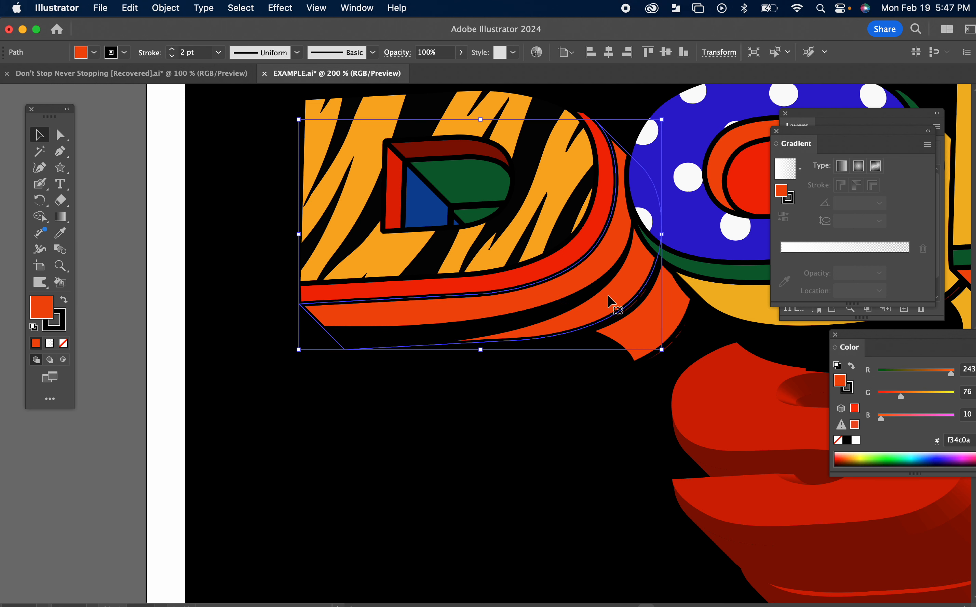
{"action": "left_click", "coordinate": [166, 9]}
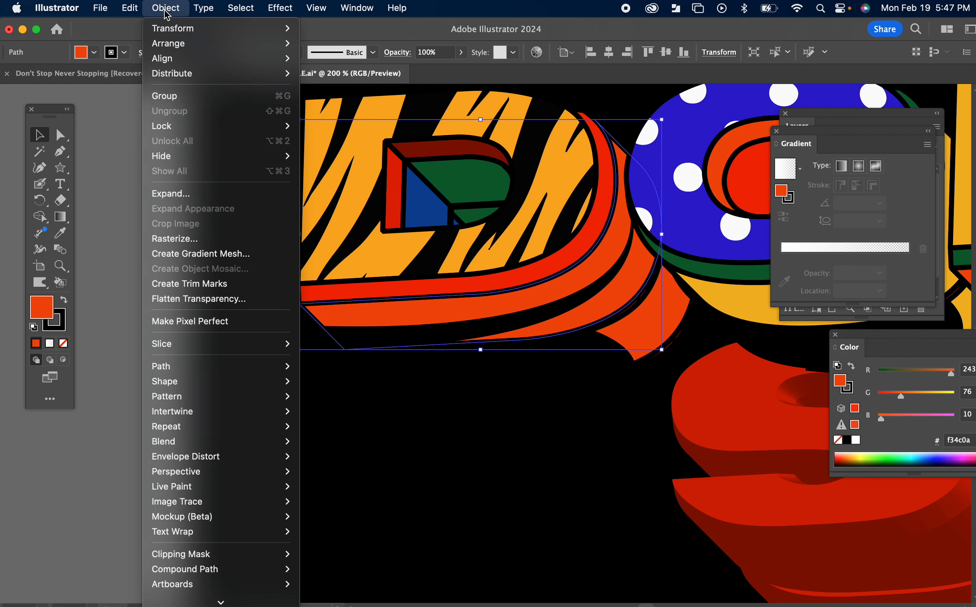
{"action": "left_click", "coordinate": [170, 196]}
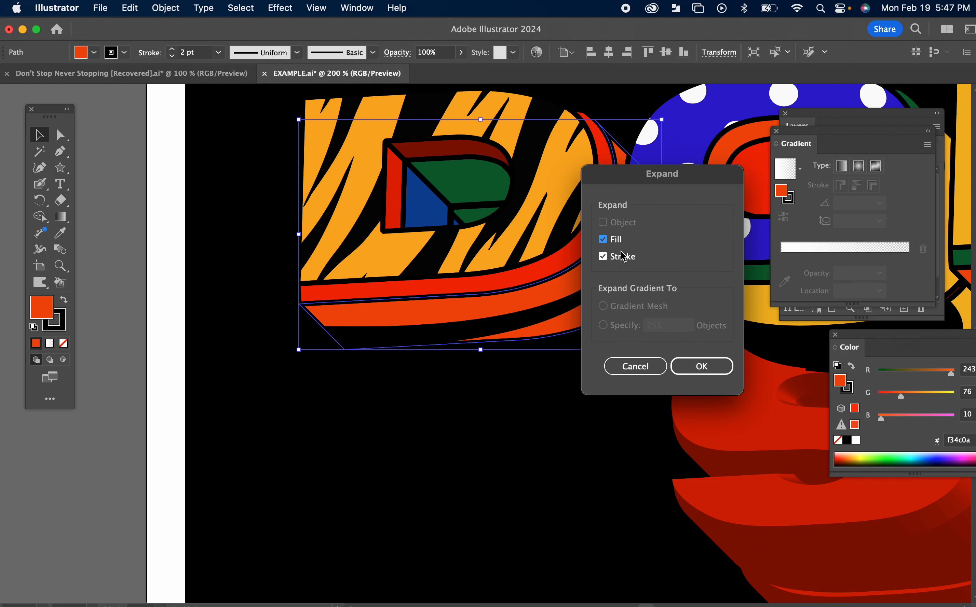
{"action": "left_click", "coordinate": [698, 365]}
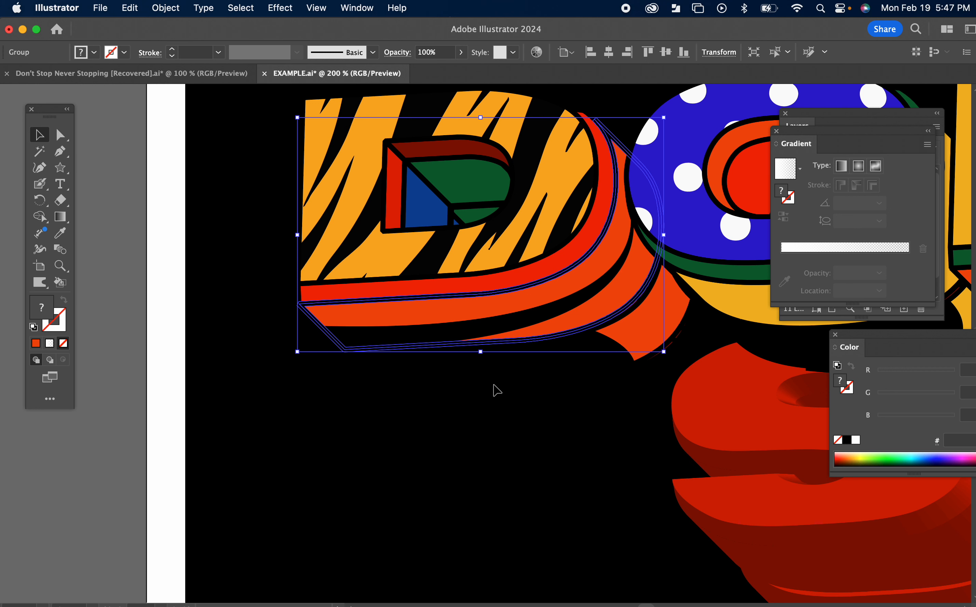
{"action": "key", "text": "super+shift+g"}
{"action": "key", "text": "super+shift+g"}
{"action": "key", "text": "super+shift+a"}
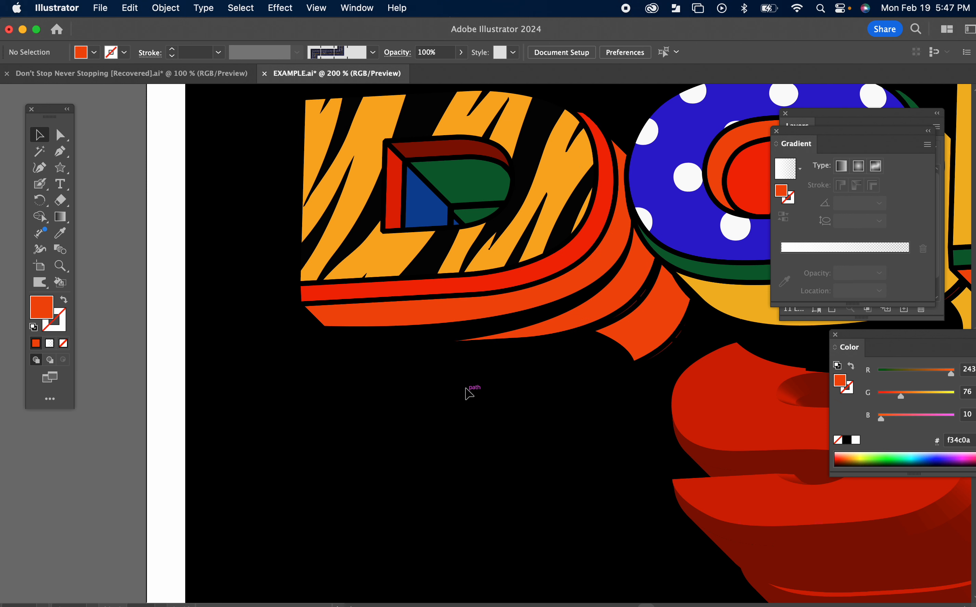
Step: Cut the black shape along the D's orange side edge with the Shape Builder and delete the excess at its lower-left end
{"action": "left_click", "coordinate": [490, 338]}
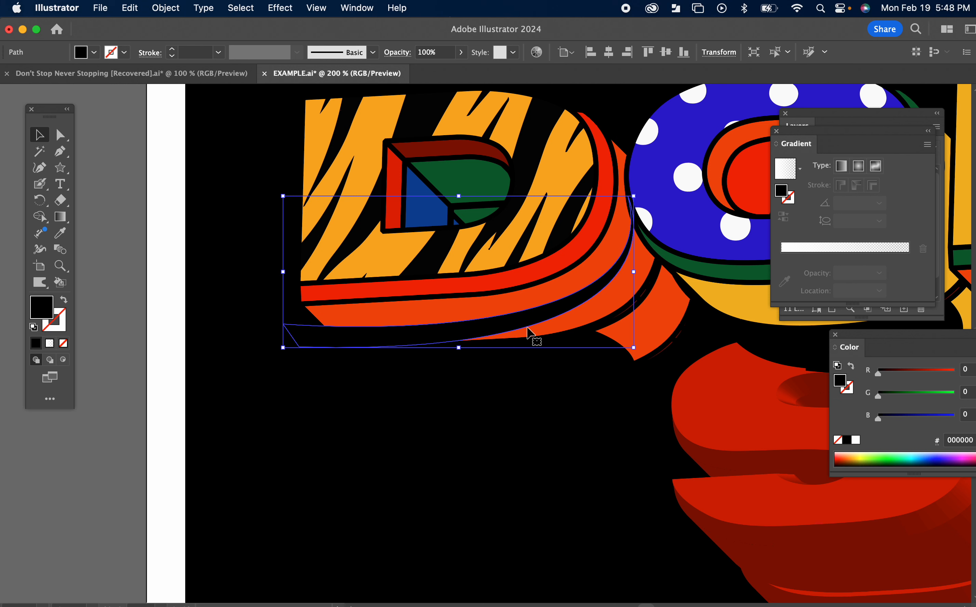
{"action": "left_click", "coordinate": [447, 320], "text": "shift"}
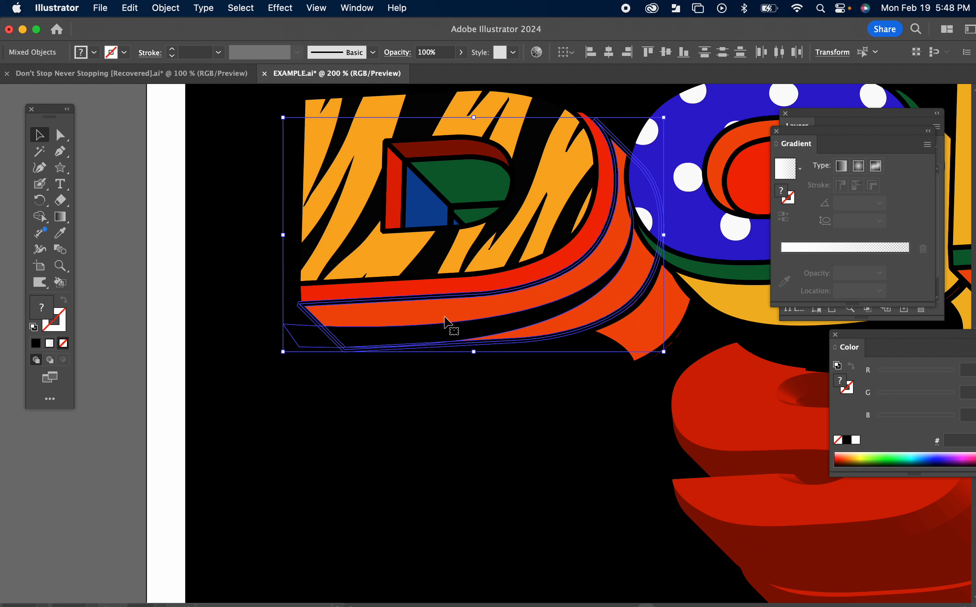
{"action": "left_click", "coordinate": [39, 218]}
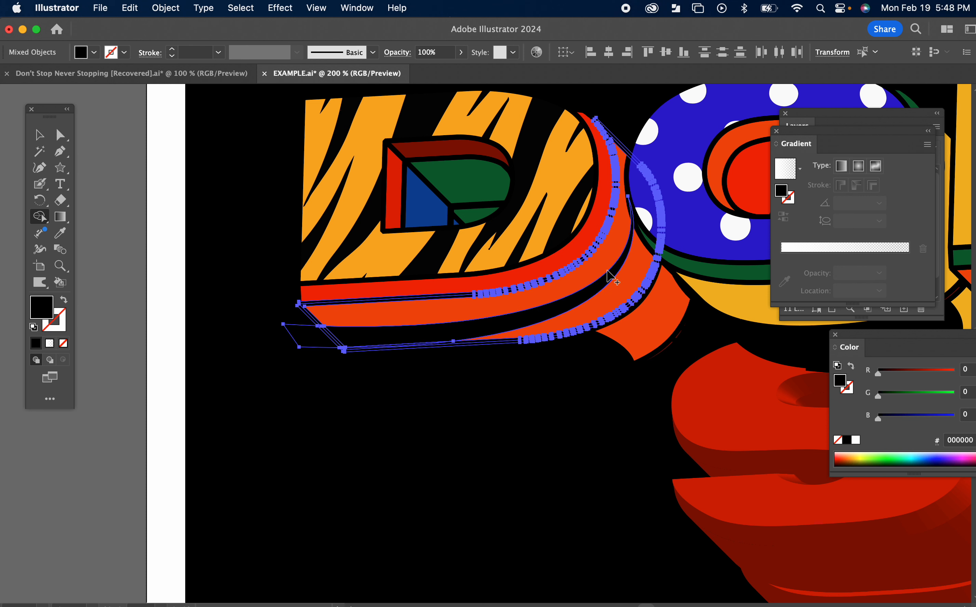
{"action": "left_click", "coordinate": [39, 135]}
{"action": "left_click", "coordinate": [161, 269]}
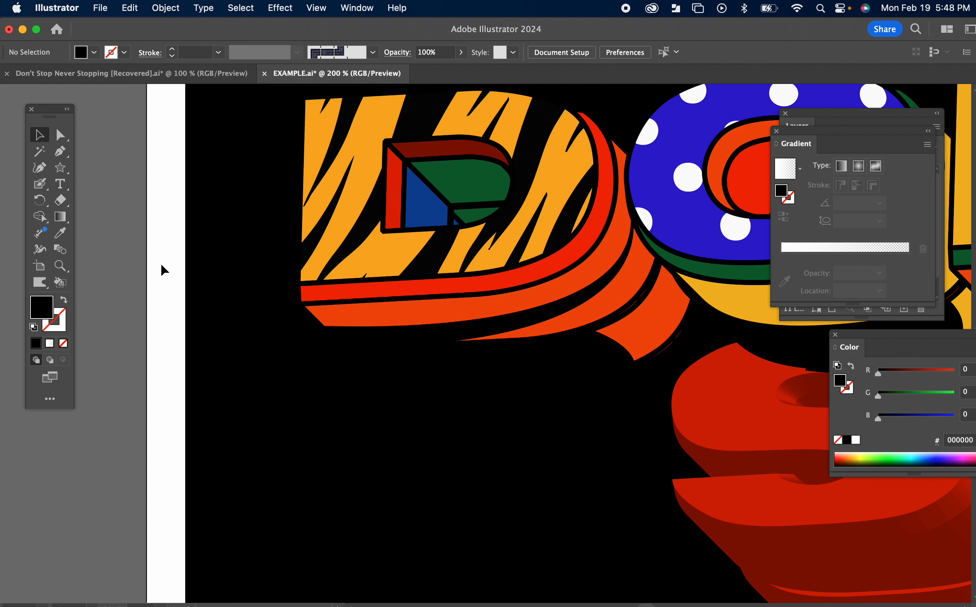
{"action": "left_click", "coordinate": [309, 339]}
{"action": "key", "text": "Delete"}
Step: Fill the trimmed shape on the D's lower side with the white-to-transparent linear gradient
{"action": "left_click", "coordinate": [460, 336]}
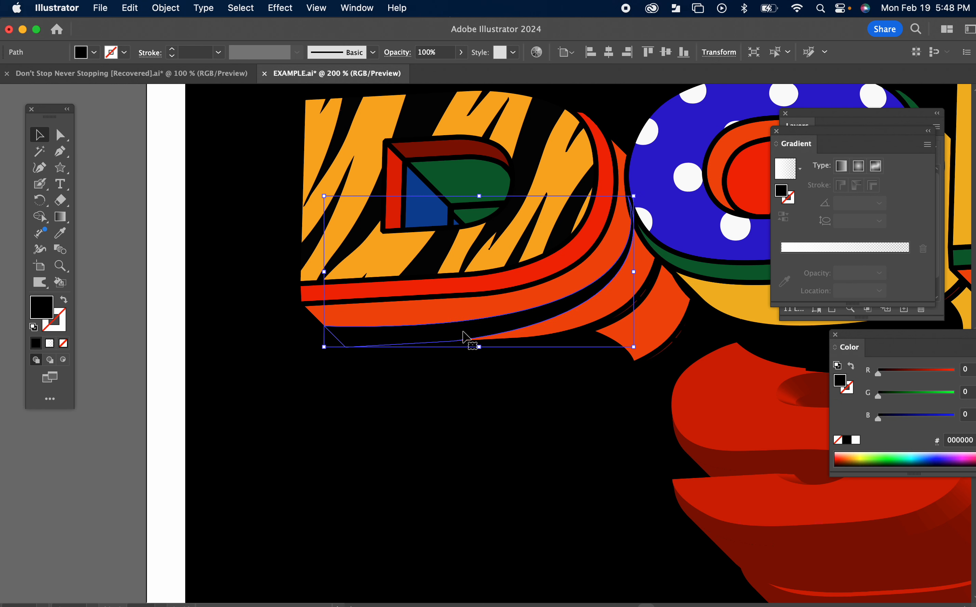
{"action": "left_click", "coordinate": [799, 168]}
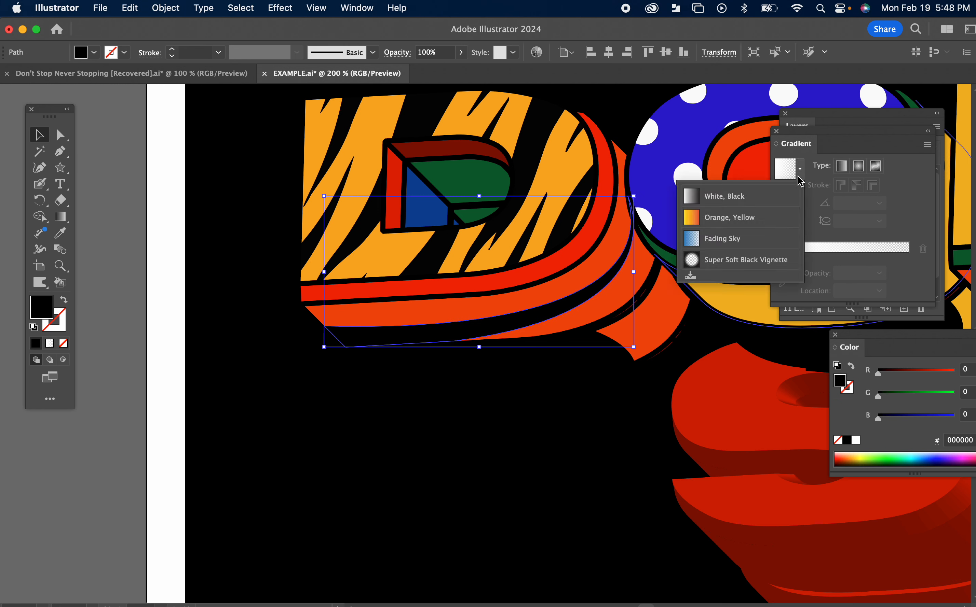
{"action": "left_click", "coordinate": [787, 175]}
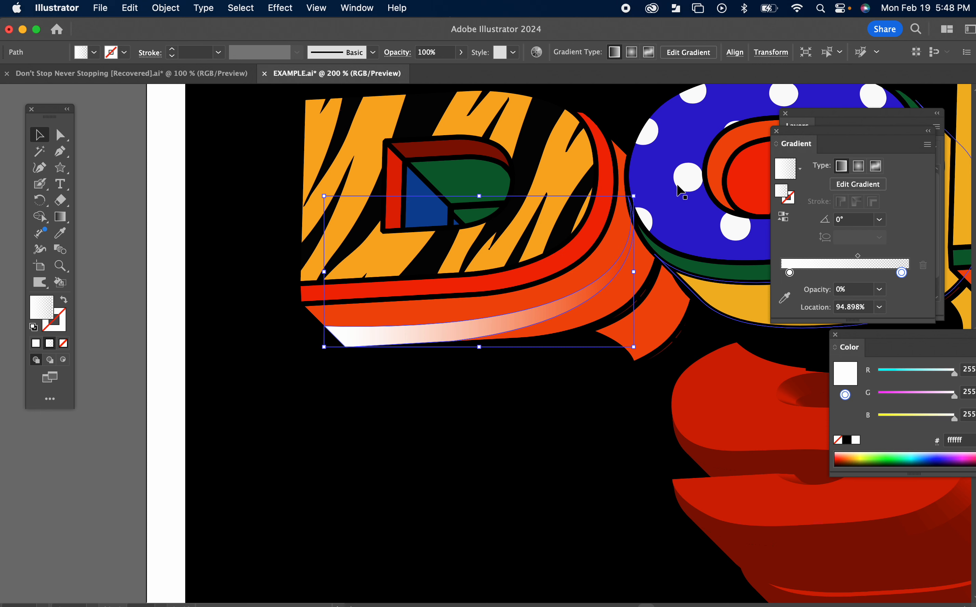
Step: Angle the highlight's gradient about 11° up along the D's lower side, with its white stop just outside the lower-left end
{"action": "left_click", "coordinate": [66, 221]}
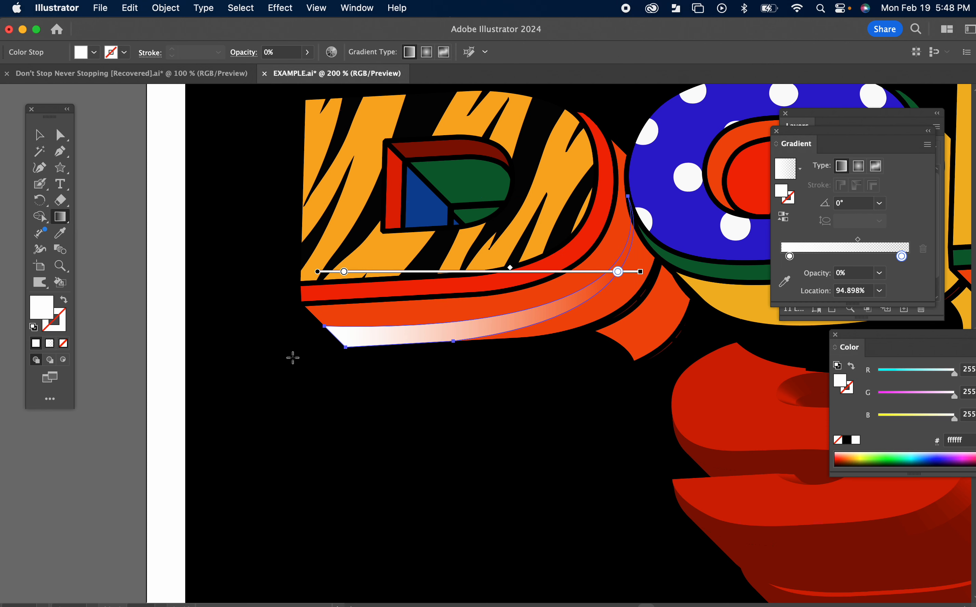
{"action": "left_click_drag", "start_coordinate": [285, 357], "coordinate": [653, 285]}
{"action": "left_click_drag", "start_coordinate": [305, 315], "coordinate": [294, 317]}
{"action": "mouse_move", "coordinate": [467, 286]}
{"action": "left_mouse_down"}
{"action": "mouse_move", "coordinate": [436, 291]}
{"action": "mouse_move", "coordinate": [471, 291]}
{"action": "left_mouse_up"}
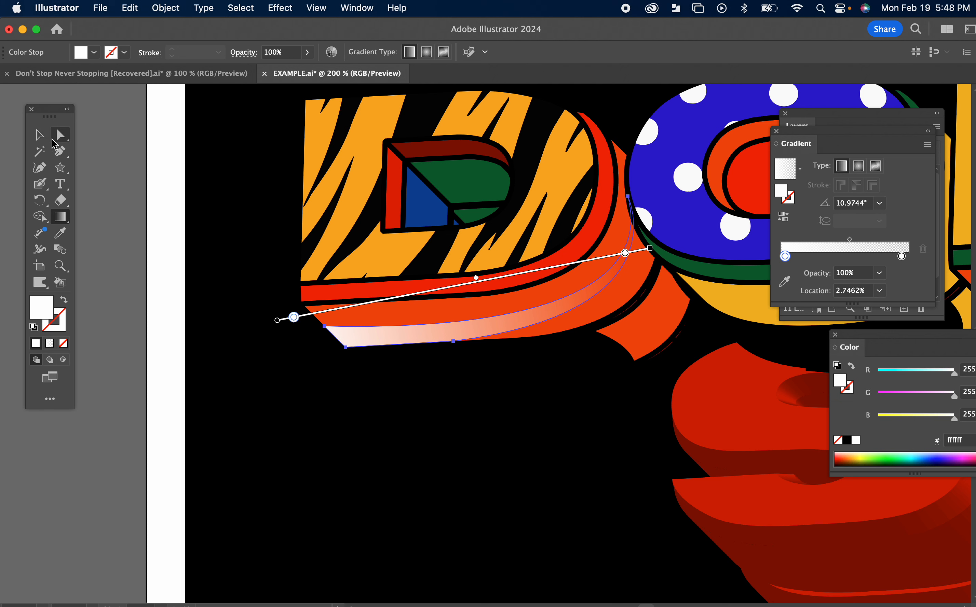
{"action": "left_click", "coordinate": [39, 135]}
{"action": "left_click", "coordinate": [160, 307]}
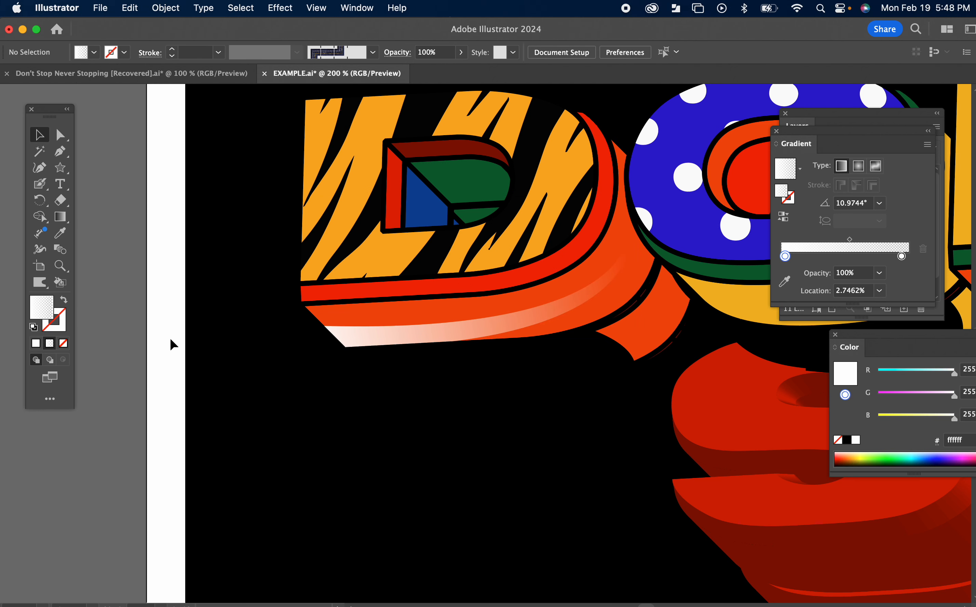
Step: Examine the decorated DONT lettering against the plain red words and inspect the front-face clip groups of the O and T
{"action": "key", "text": "super+minus"}
{"action": "key", "text": "super+minus"}
{"action": "key", "text": "super+minus"}
{"action": "left_click_drag", "start_coordinate": [421, 449], "coordinate": [236, 454]}
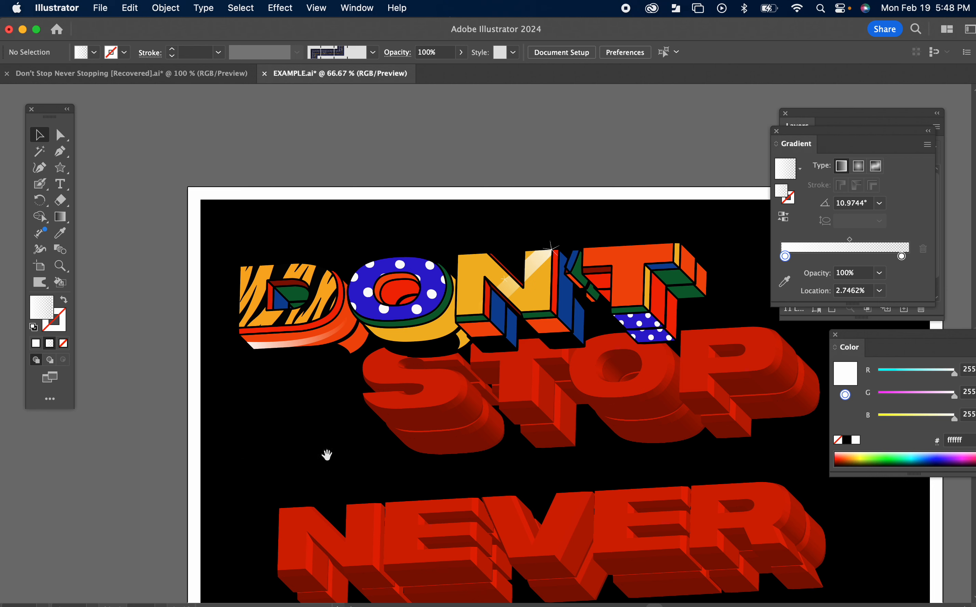
{"action": "left_click_drag", "start_coordinate": [326, 455], "coordinate": [365, 363]}
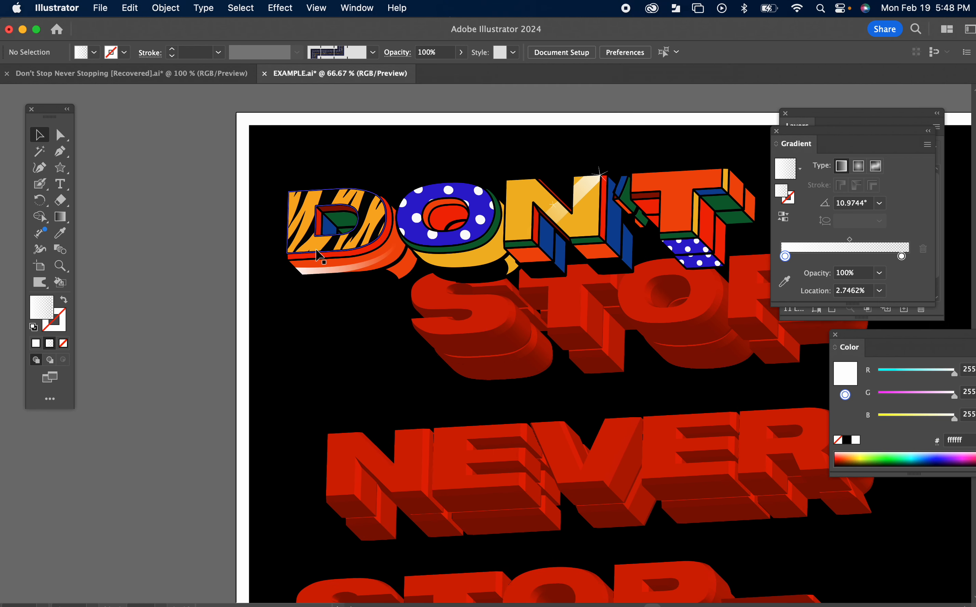
{"action": "scroll", "coordinate": [322, 342], "scroll_direction": "right", "scroll_amount": 2}
{"action": "scroll", "coordinate": [322, 342], "scroll_direction": "down", "scroll_amount": 1}
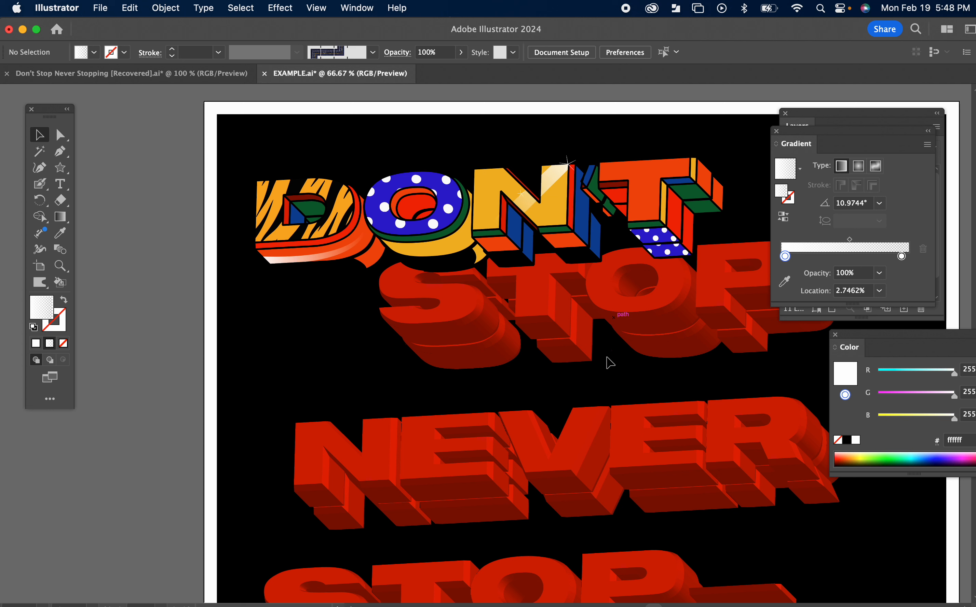
{"action": "mouse_move", "coordinate": [452, 219]}
{"action": "left_mouse_down"}
{"action": "mouse_move", "coordinate": [433, 165]}
{"action": "mouse_move", "coordinate": [446, 215]}
{"action": "left_mouse_up"}
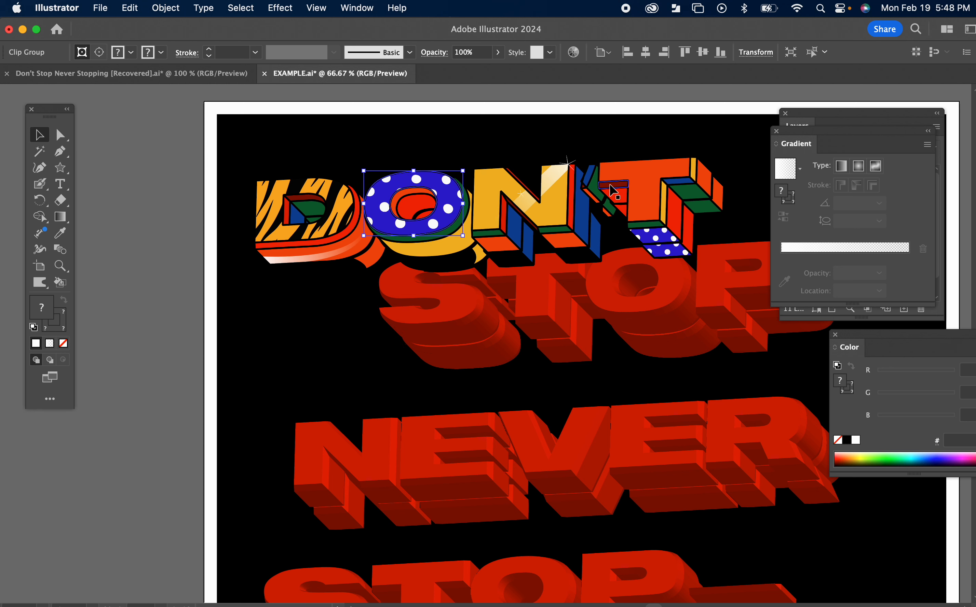
{"action": "key", "text": "super+shift+a"}
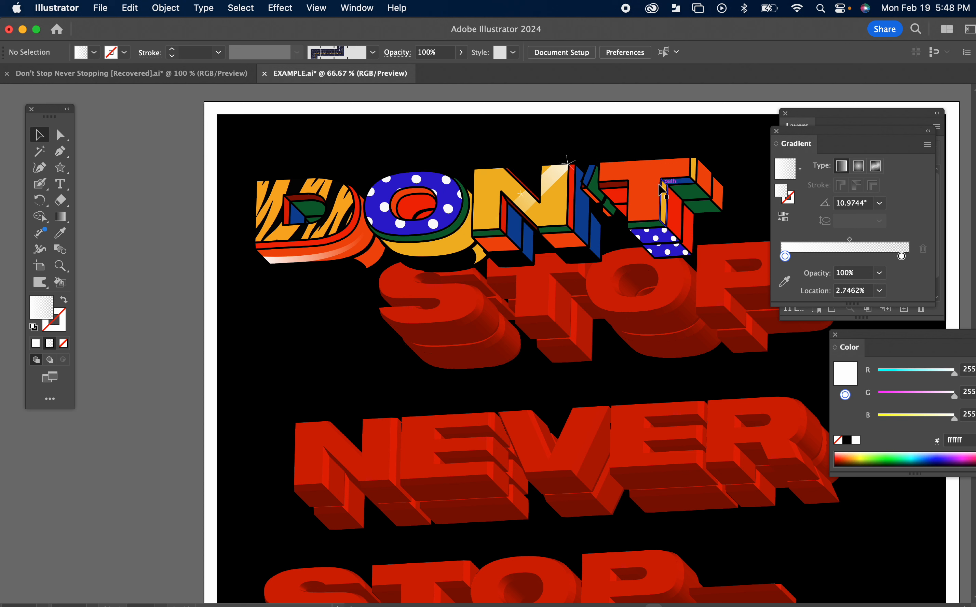
{"action": "left_click", "coordinate": [664, 189]}
{"action": "left_click", "coordinate": [651, 162]}
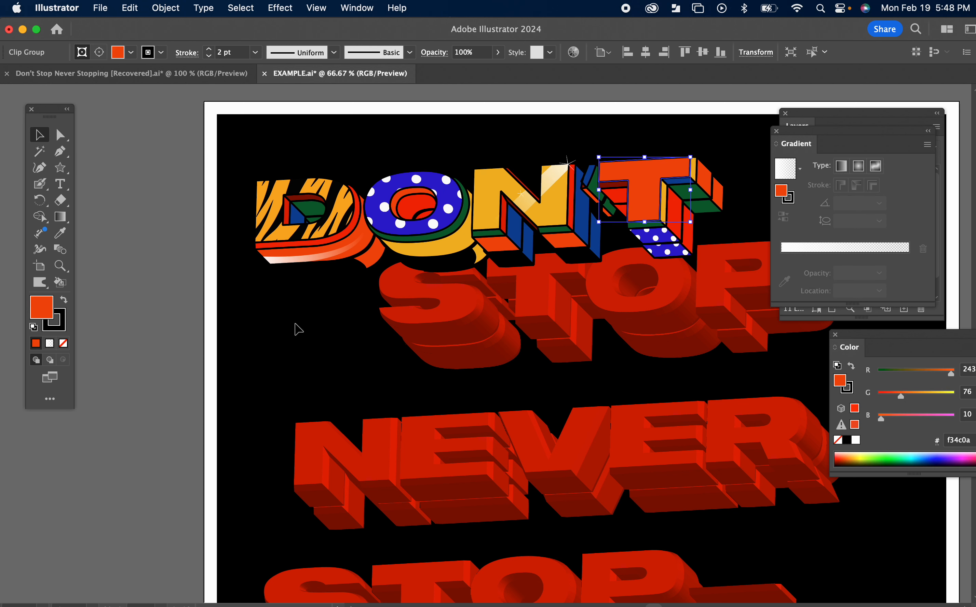